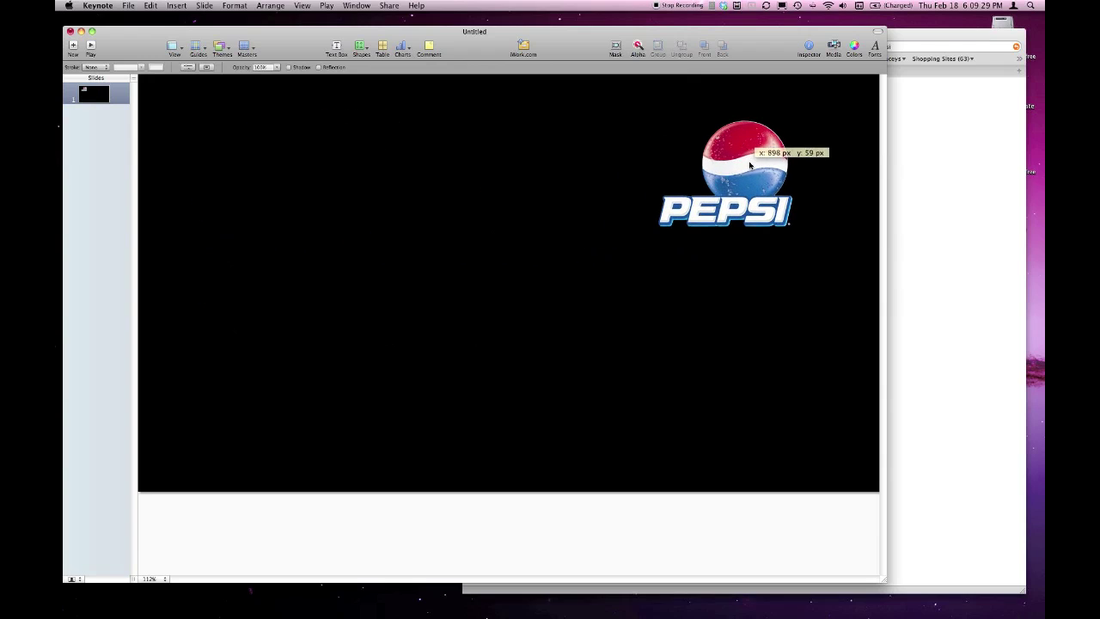
Switch to Safari and search Google Images for "coke"
click(925, 250)
click(895, 48)
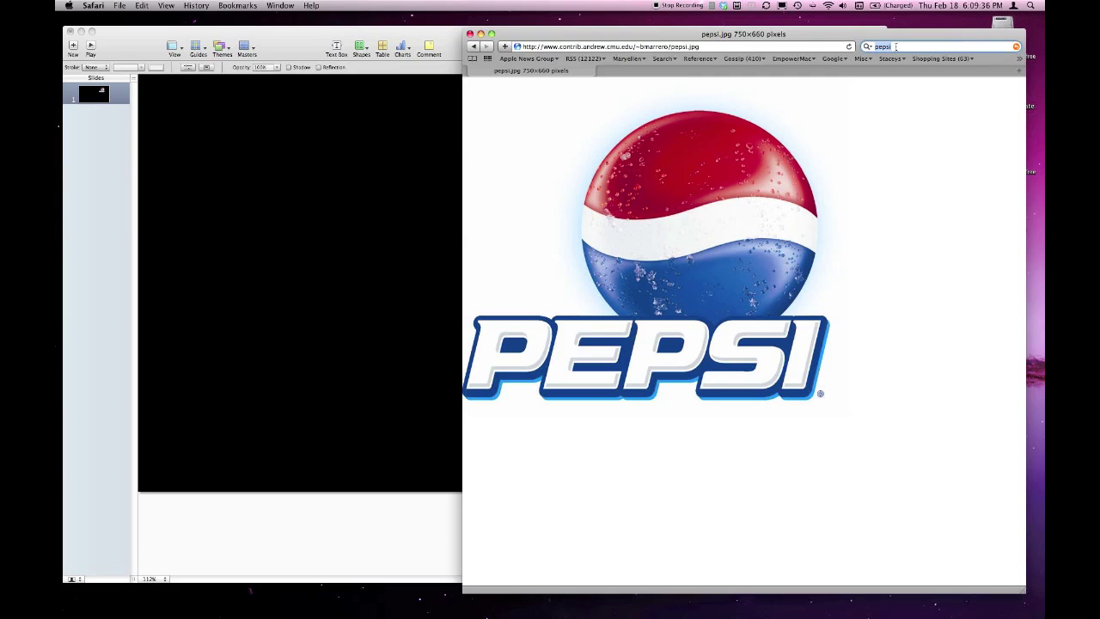
text(coke)
key(Return)
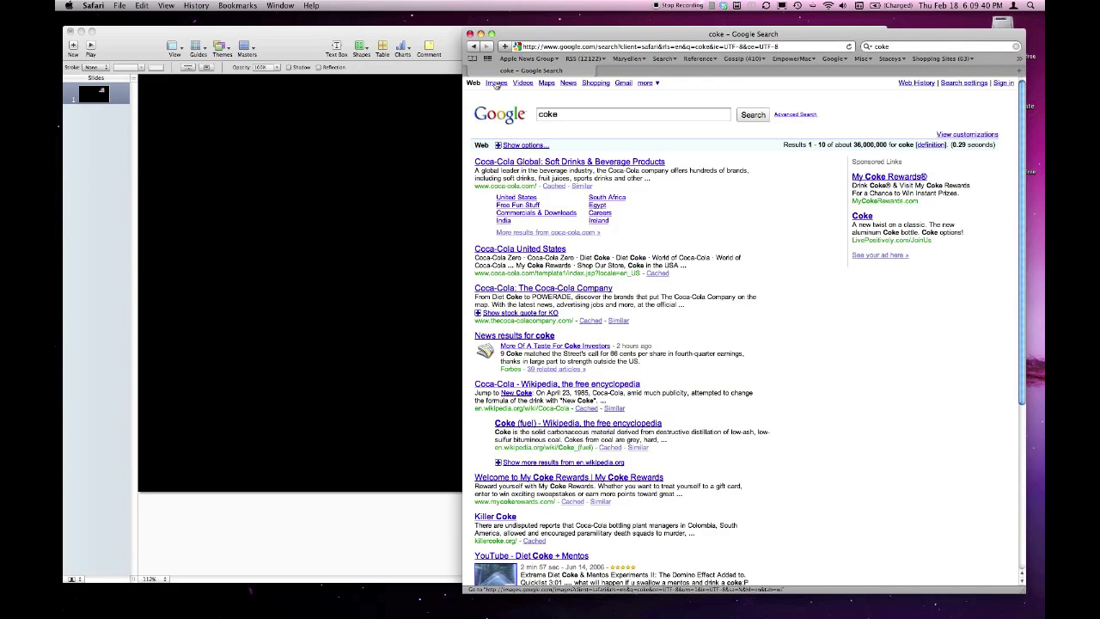
click(496, 84)
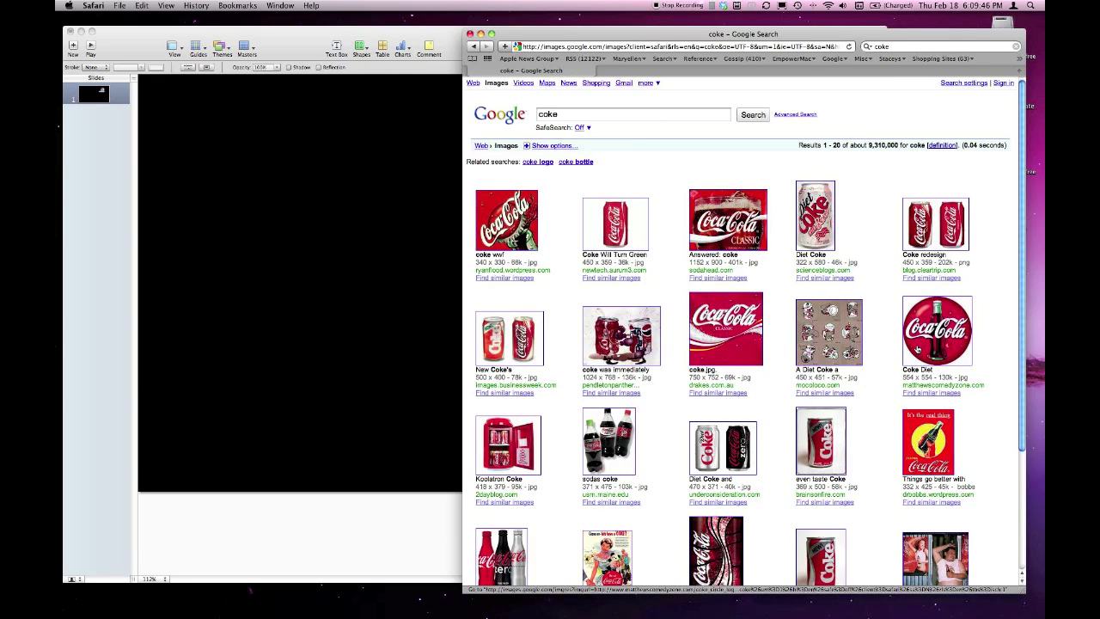
Open the round Coca-Cola bottle logo at full size and place it on the Keynote slide beside the Pepsi logo
scroll(924, 348, down, 3)
scroll(926, 353, up, 3)
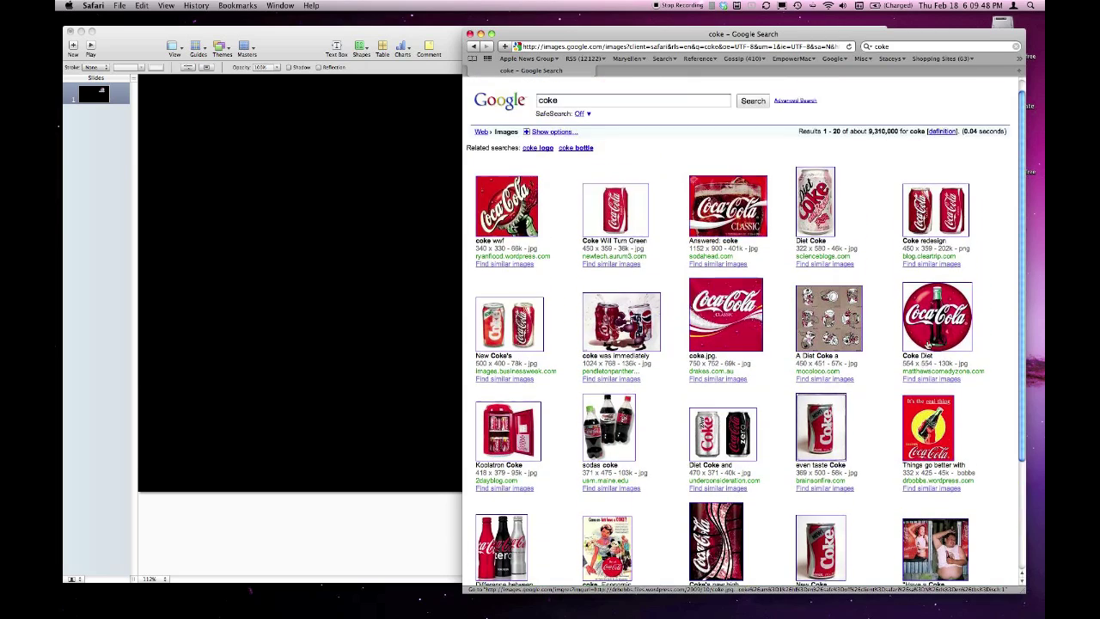
click(927, 335)
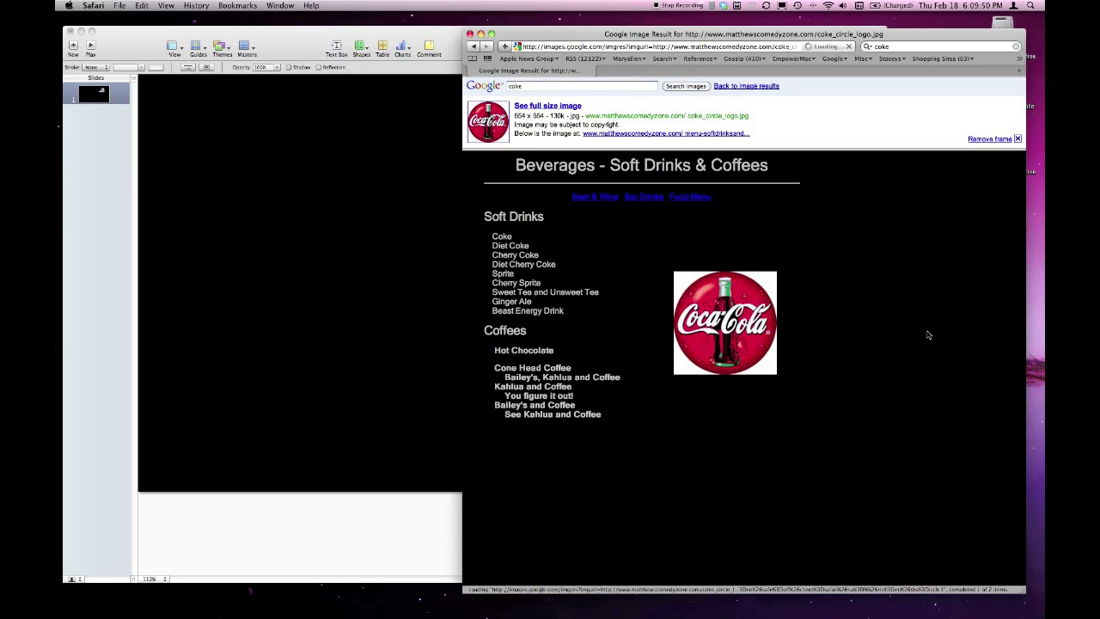
click(550, 107)
drag(661, 221, 352, 248)
click(356, 267)
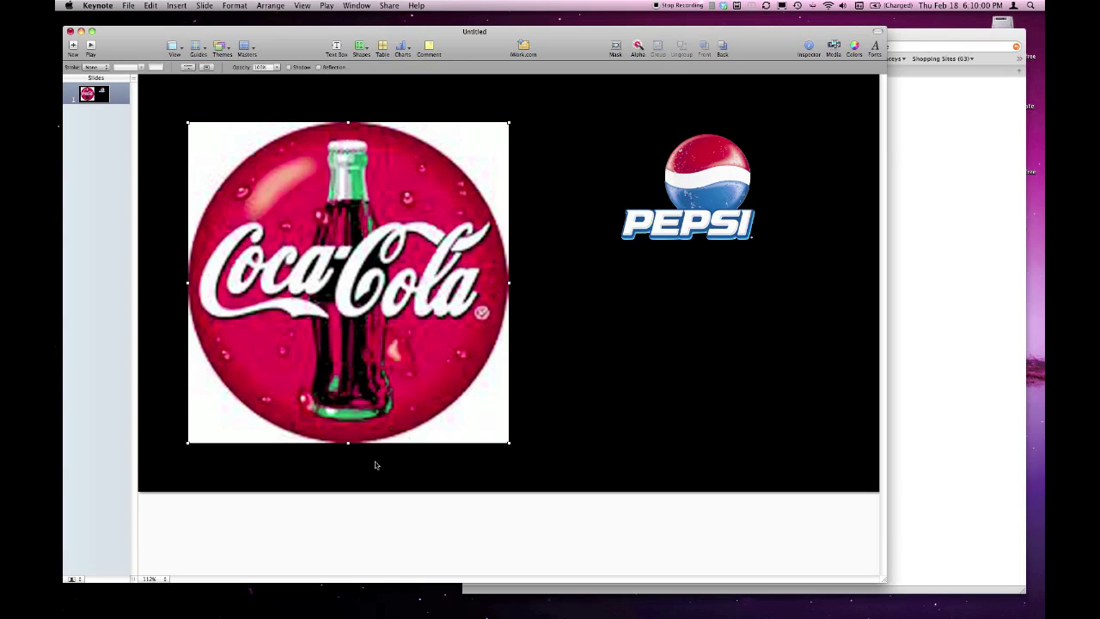
Make all four white corners around the round Coca-Cola logo transparent with Instant Alpha
click(235, 5)
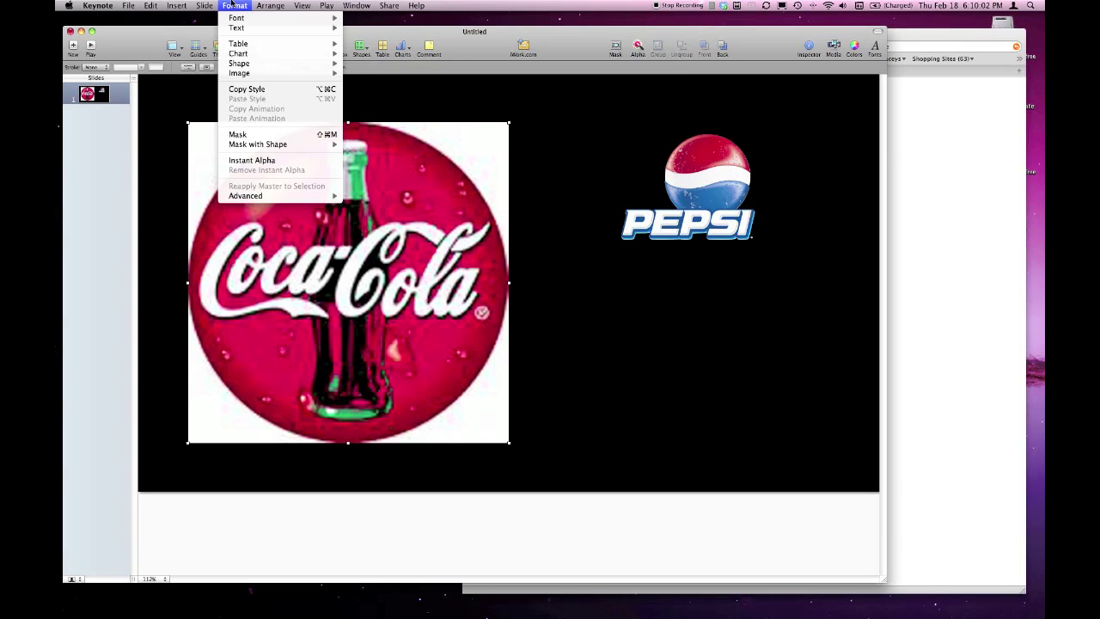
click(251, 160)
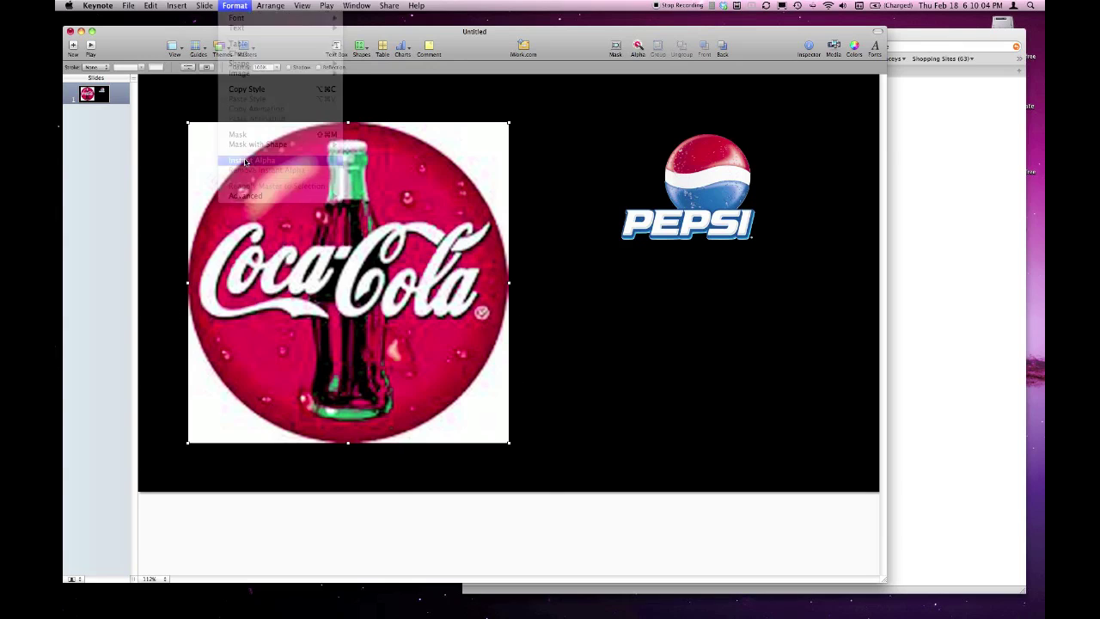
drag(217, 149, 262, 125)
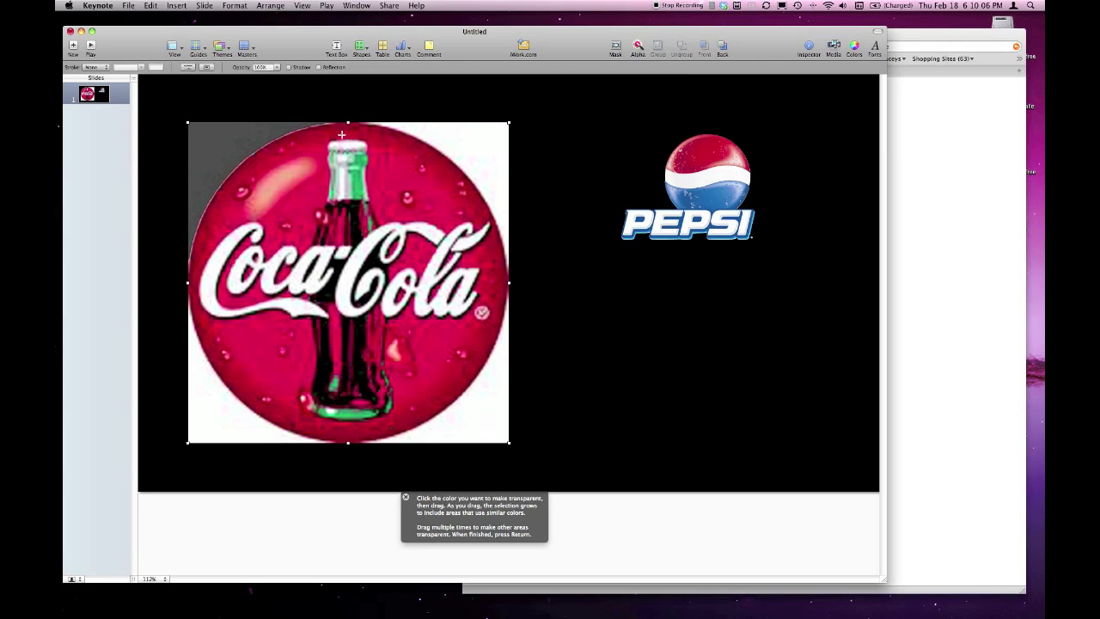
drag(450, 135, 533, 129)
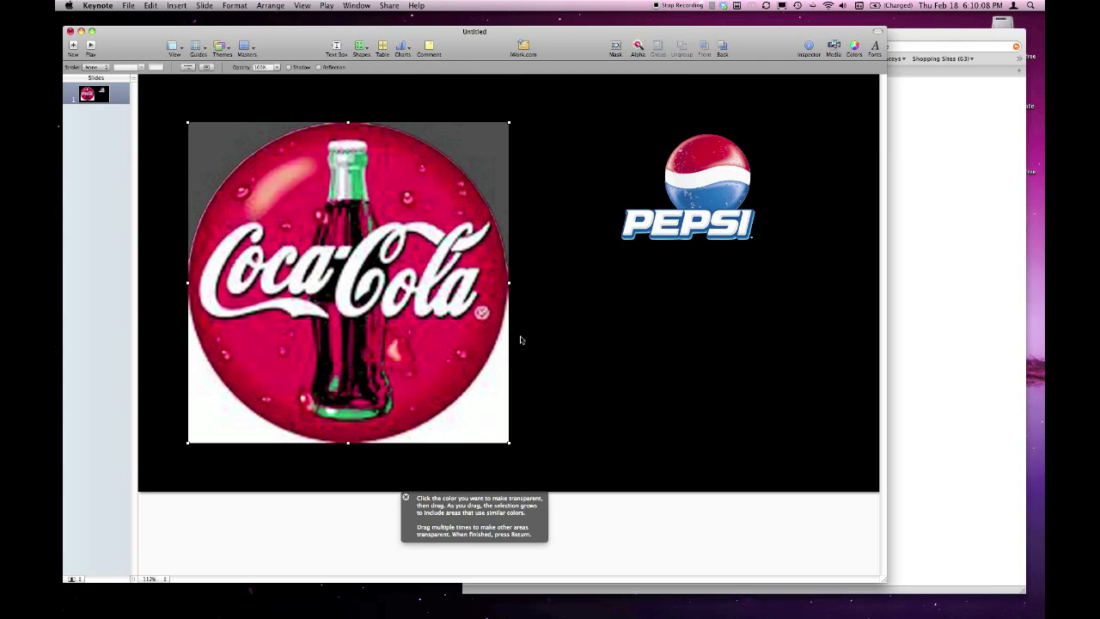
drag(505, 364, 567, 415)
drag(200, 434, 176, 456)
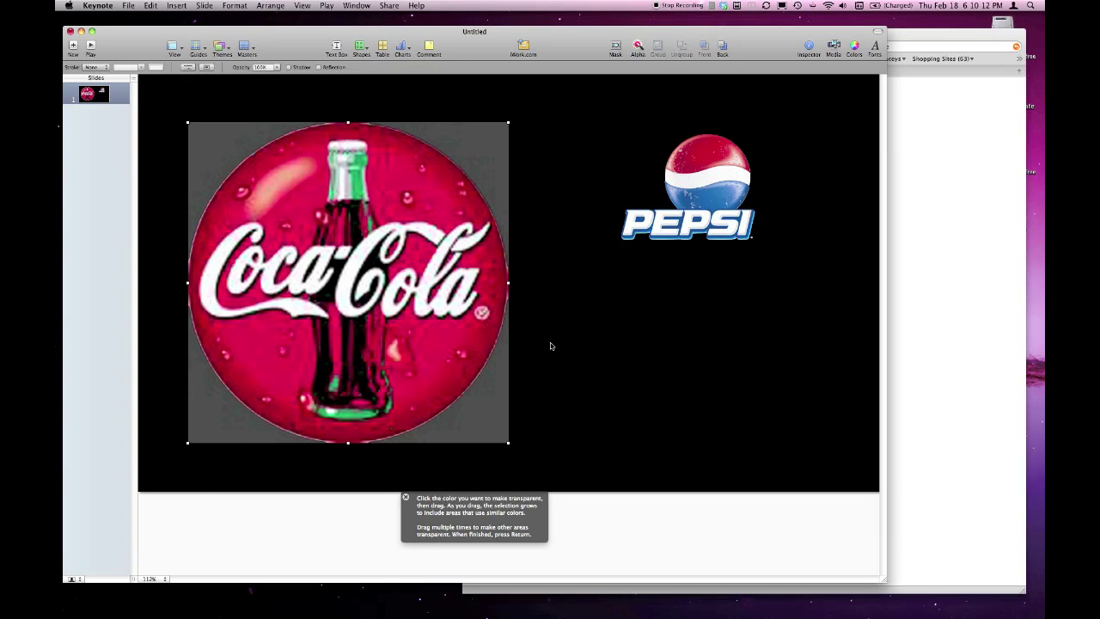
key(Return)
Scale the Coca-Cola logo down to 182 × 182 px and align it level with the Pepsi logo at matching height
mouse_move(456, 330)
mouse_down()
mouse_move(448, 282)
mouse_move(438, 330)
mouse_up()
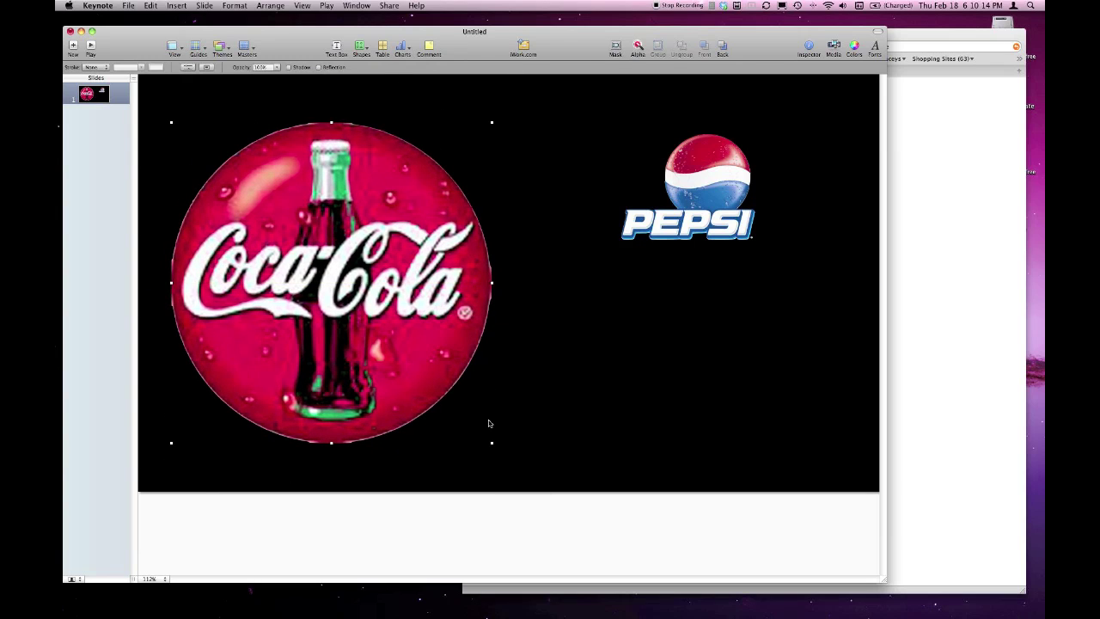
drag(491, 442, 268, 217)
drag(241, 180, 324, 189)
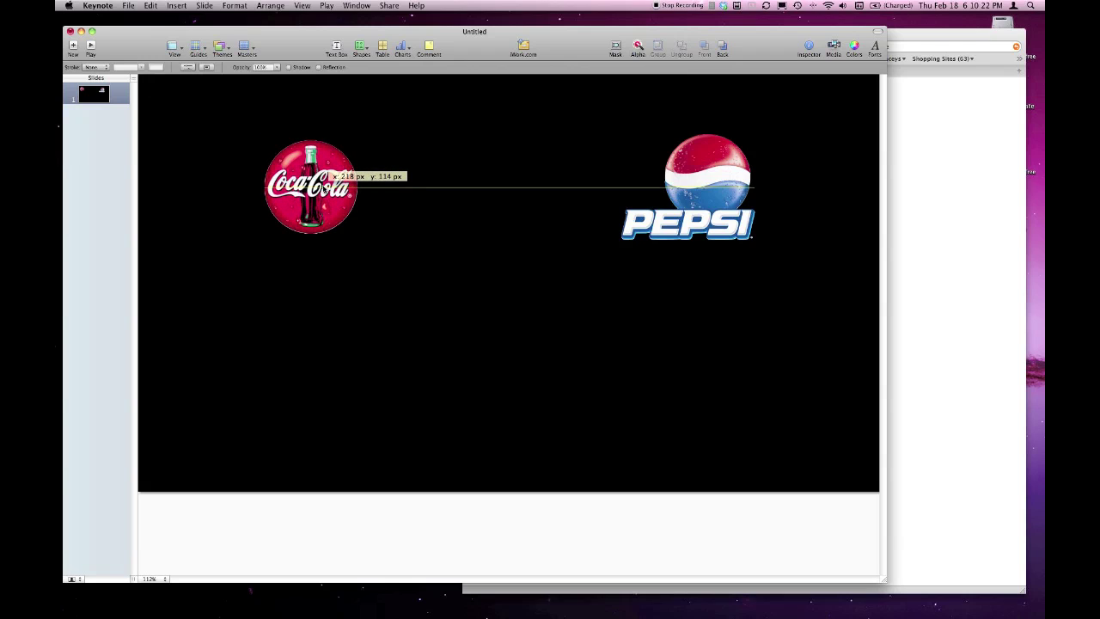
drag(324, 188, 301, 183)
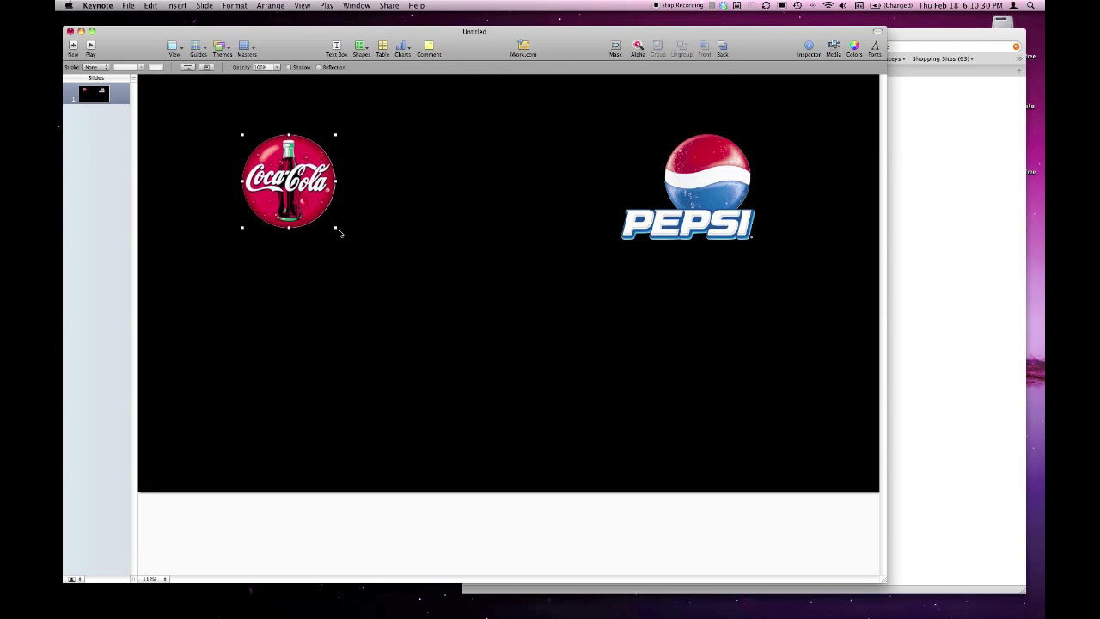
drag(335, 228, 338, 238)
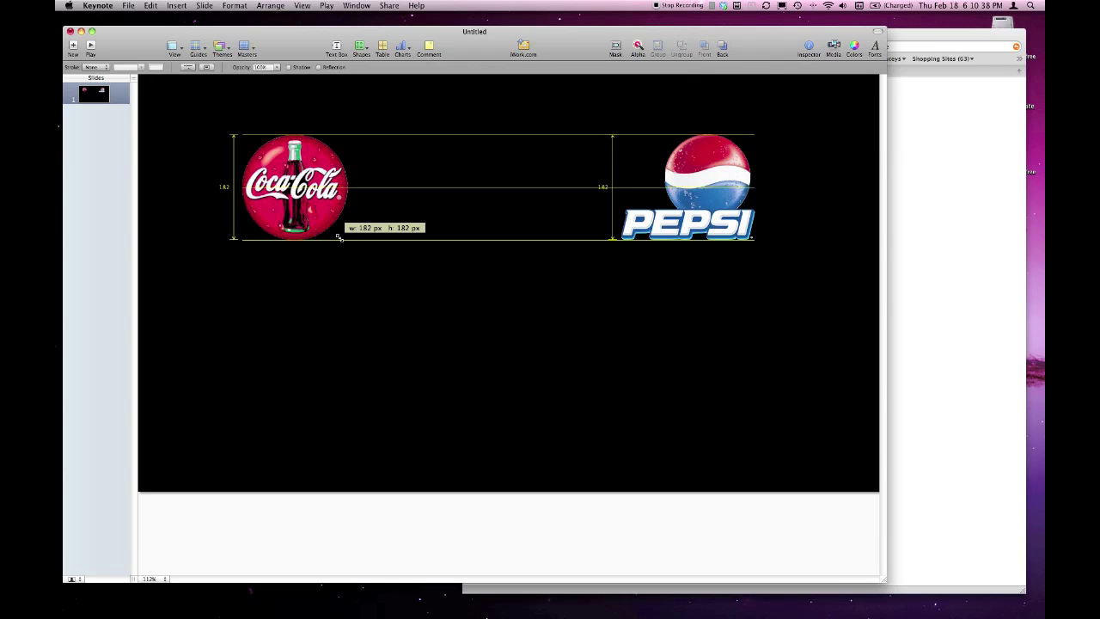
drag(340, 238, 339, 238)
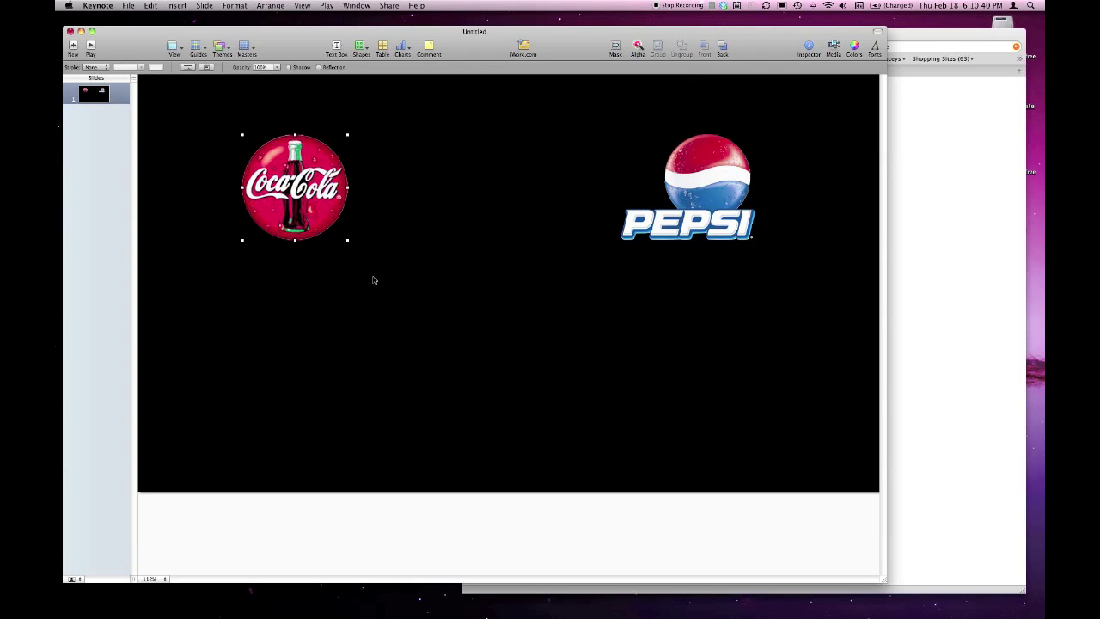
click(652, 273)
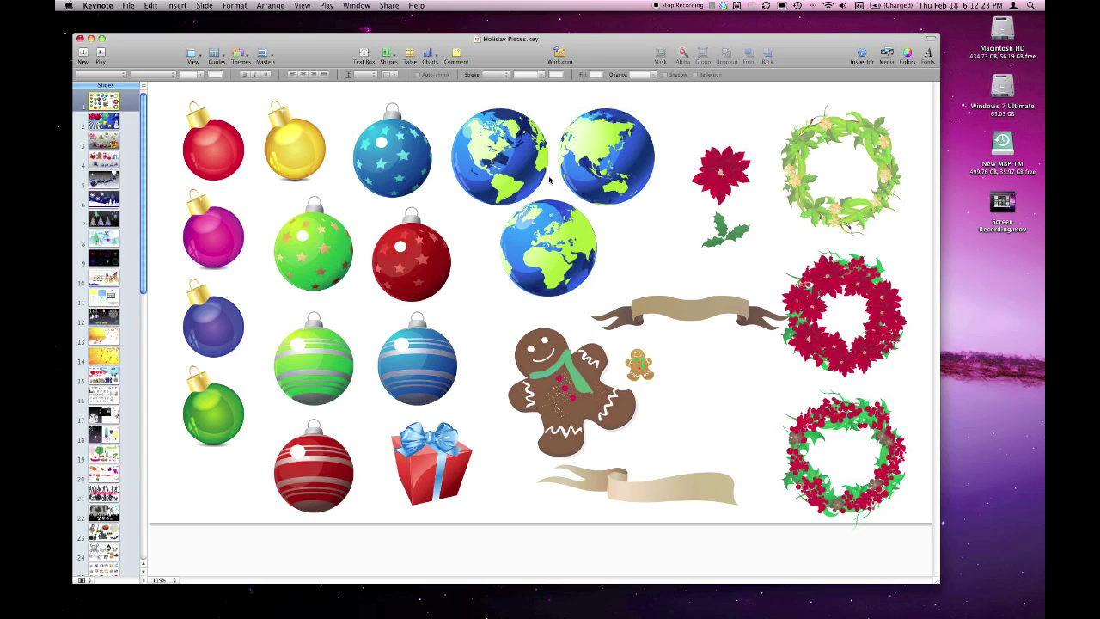
Look through the slides of Holiday Pieces.key and display slide 2 with the ornaments and snowman
scroll(109, 119, down, 15)
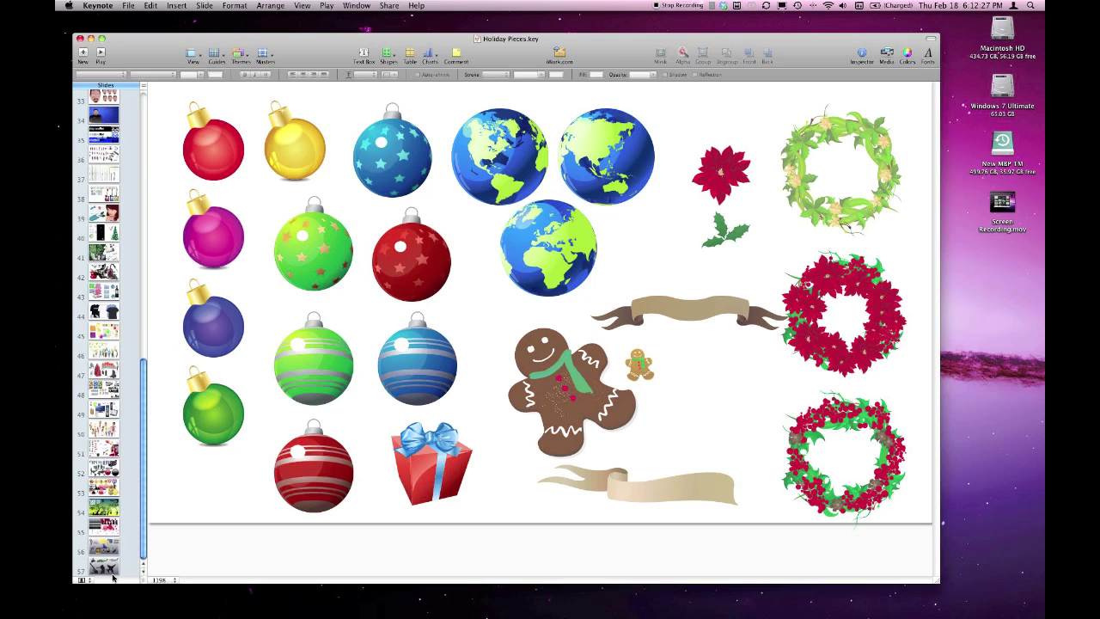
scroll(112, 296, up, 10)
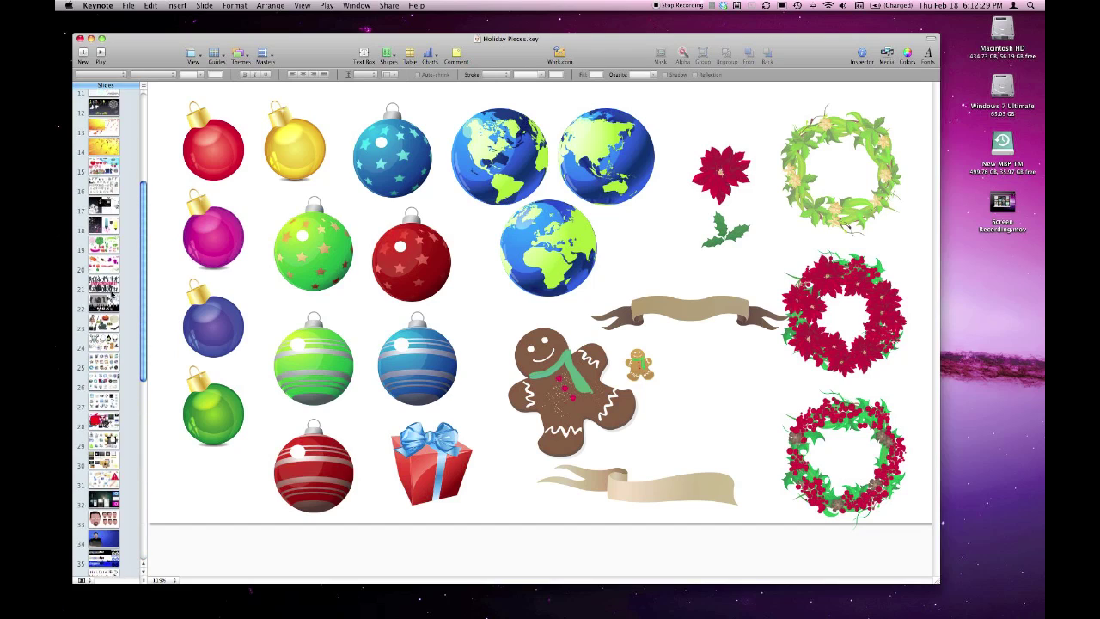
scroll(110, 295, up, 5)
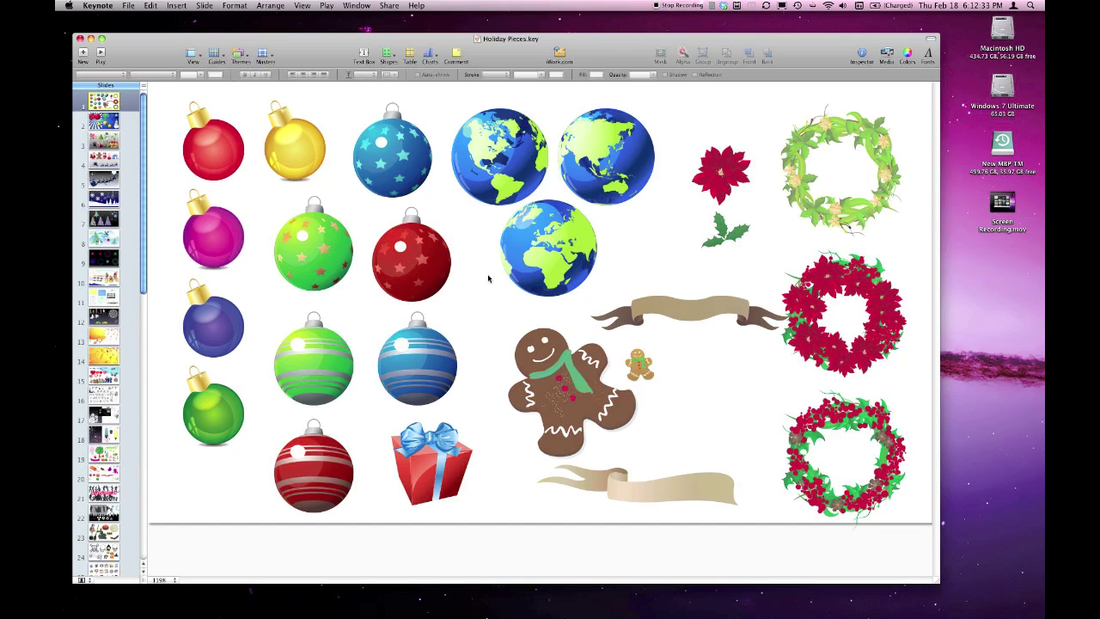
click(105, 122)
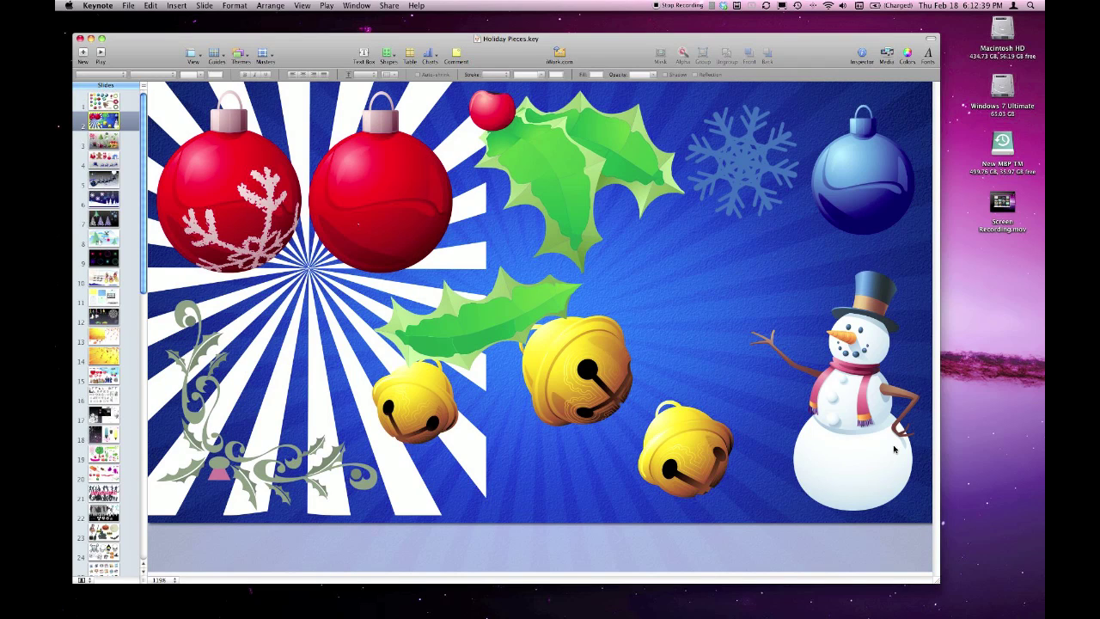
Shift the snowman, the holly with its bells, and the white sunburst to slightly different positions on slide 2
drag(878, 449, 861, 434)
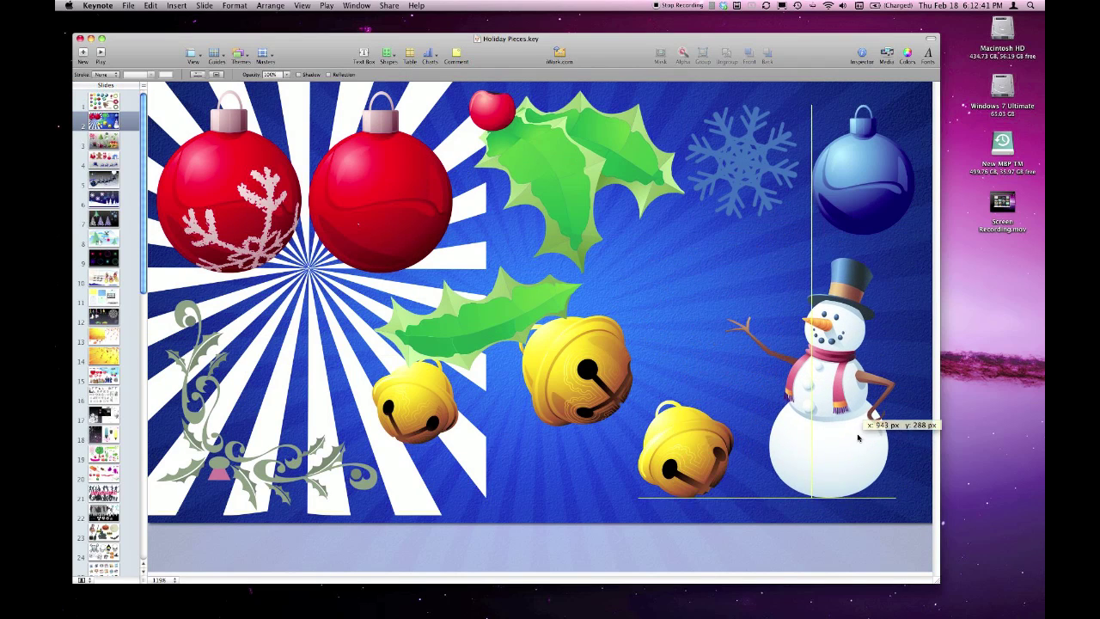
drag(726, 252, 726, 336)
drag(593, 368, 630, 387)
drag(381, 353, 384, 380)
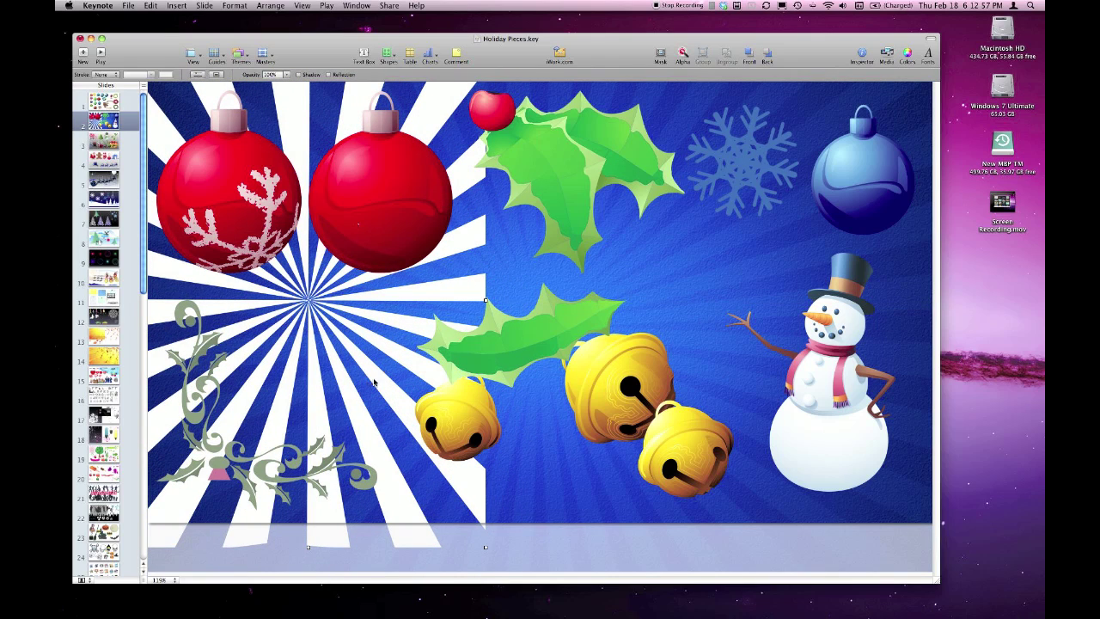
drag(375, 381, 383, 376)
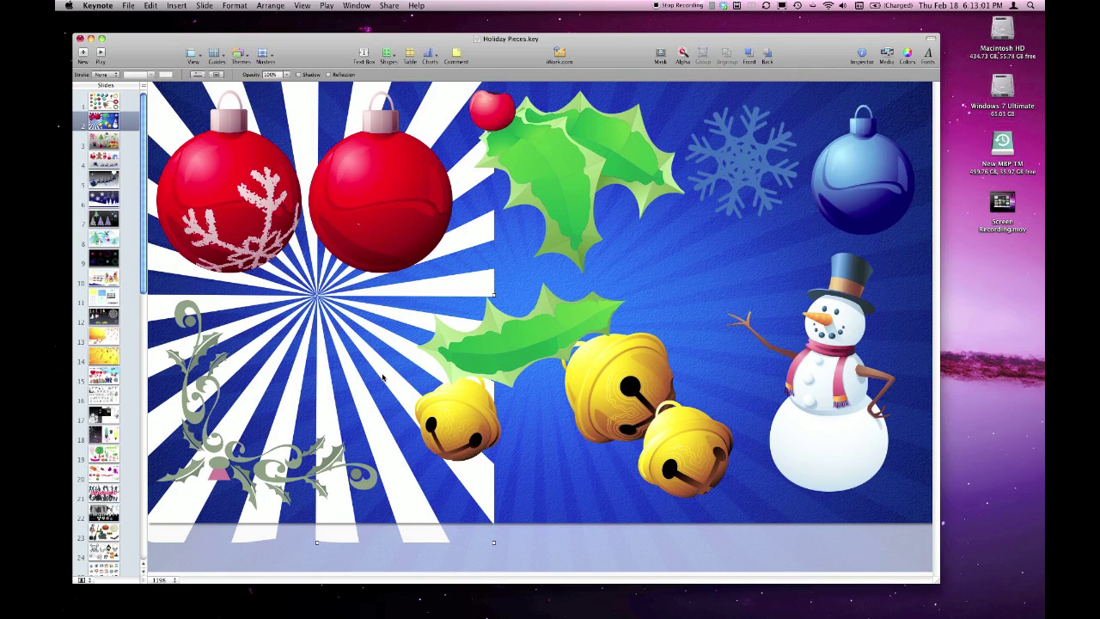
Copy the white sunburst into the Untitled presentation and enlarge it to cover the whole slide, its centre near the lower middle
click(150, 6)
click(172, 58)
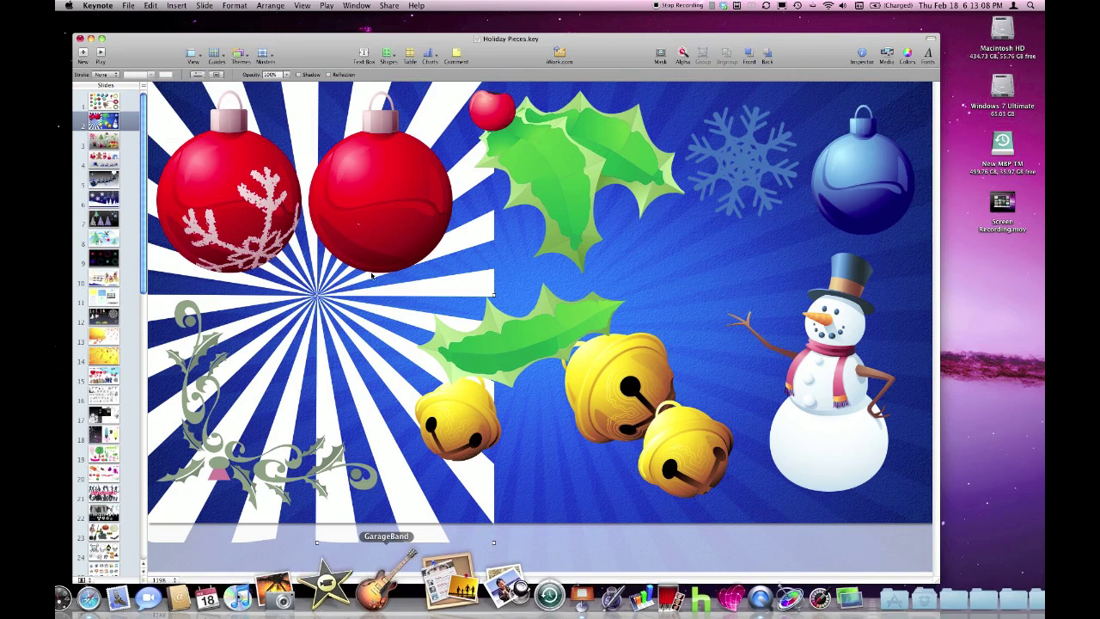
click(357, 5)
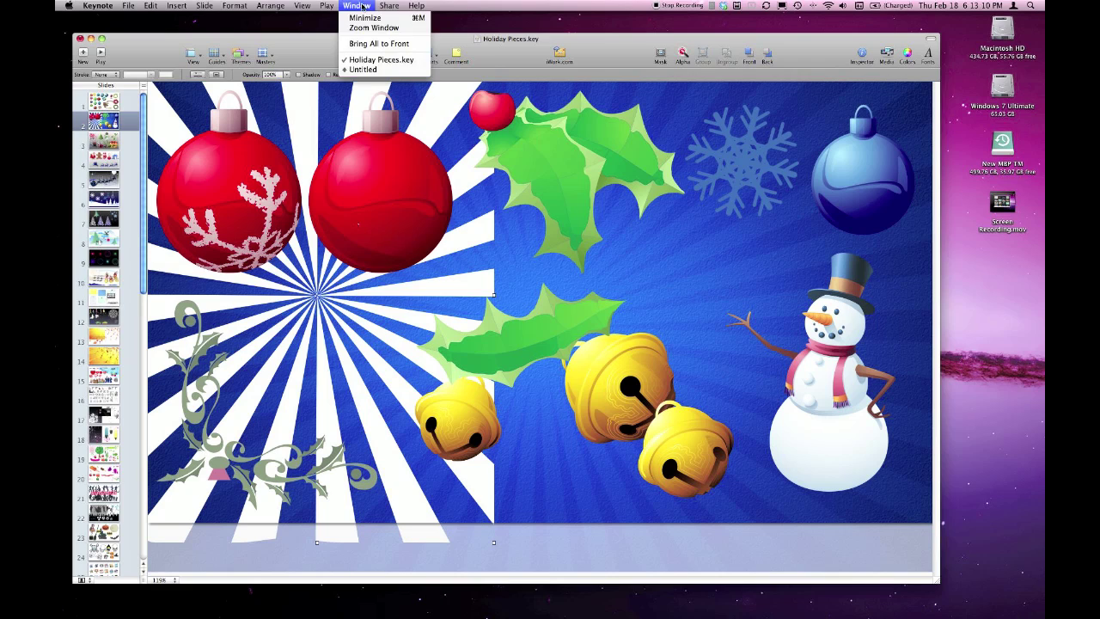
click(362, 68)
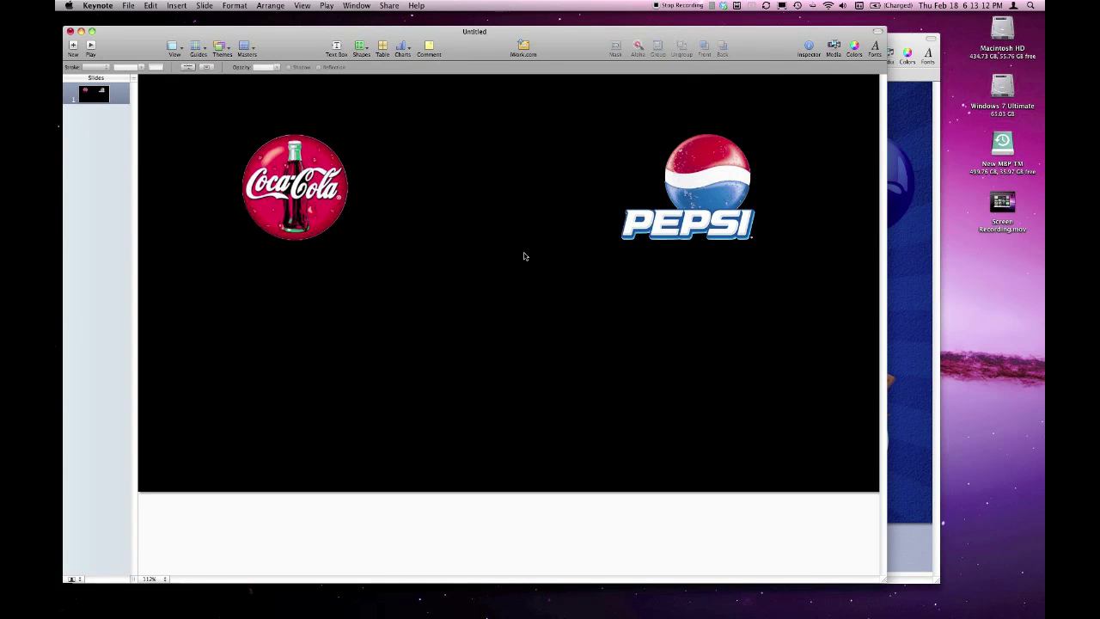
click(150, 5)
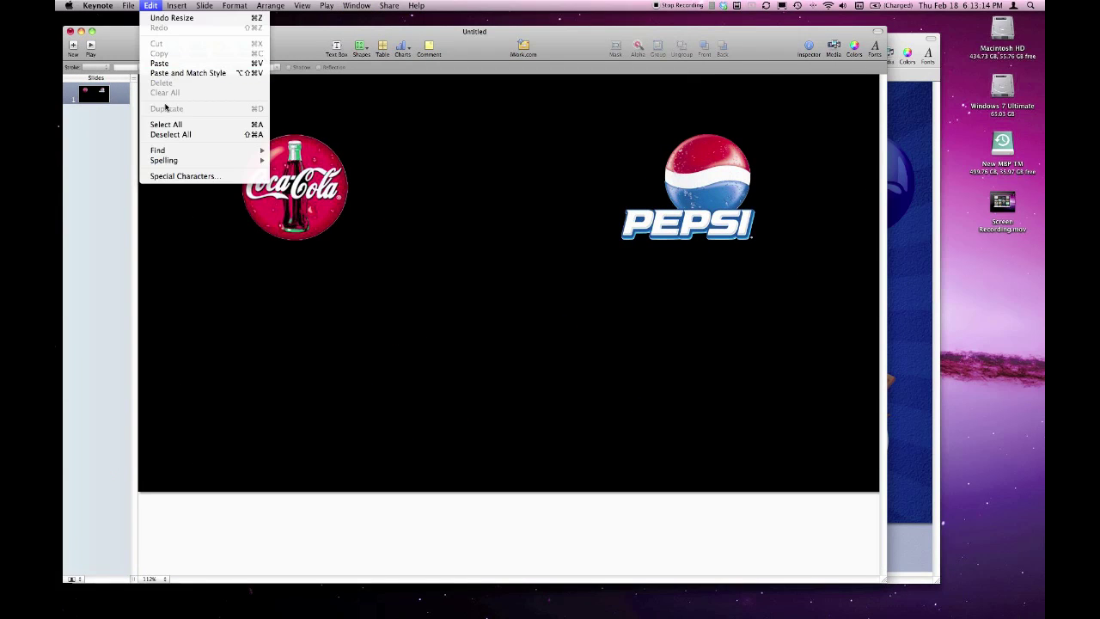
click(168, 66)
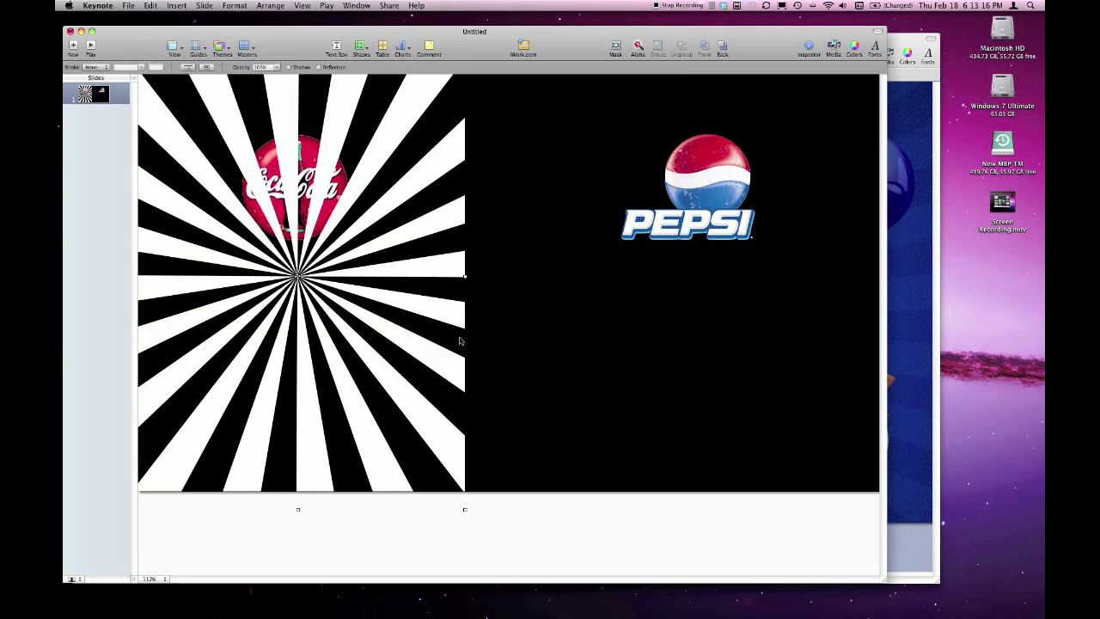
drag(465, 275, 648, 474)
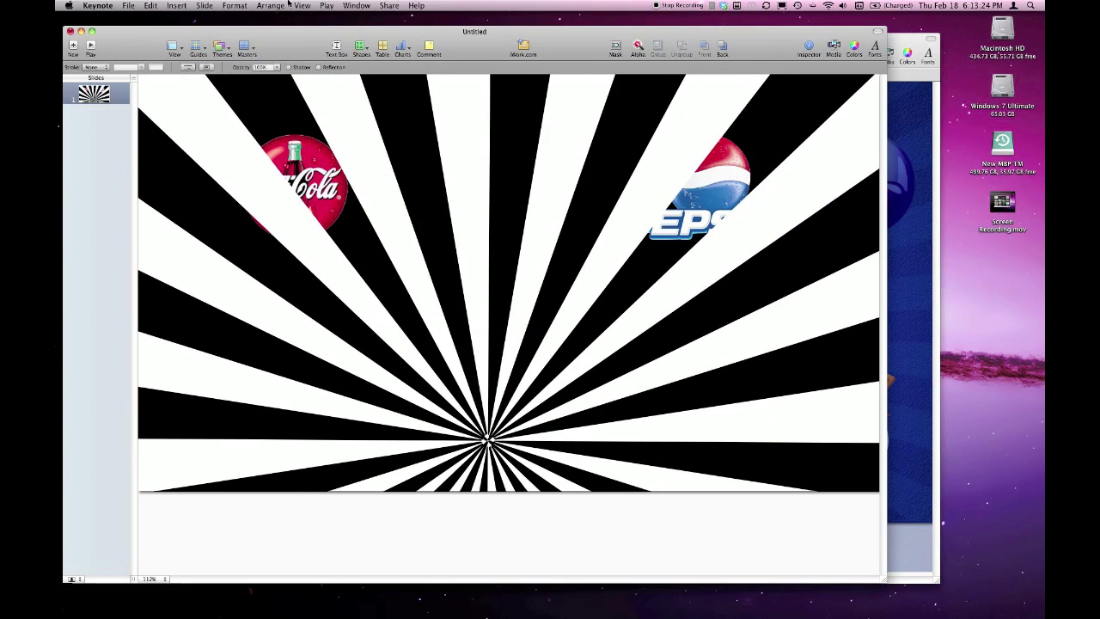
Set the sunburst's opacity to 15% and send it to the back behind both logos
click(810, 45)
drag(784, 137, 992, 40)
drag(993, 274, 933, 281)
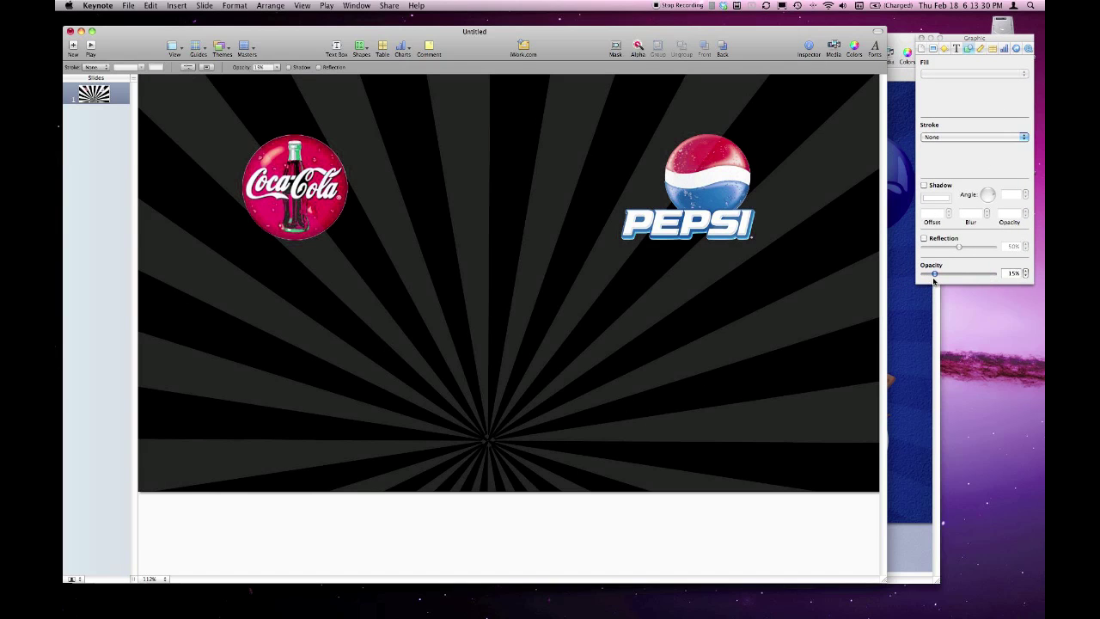
click(269, 5)
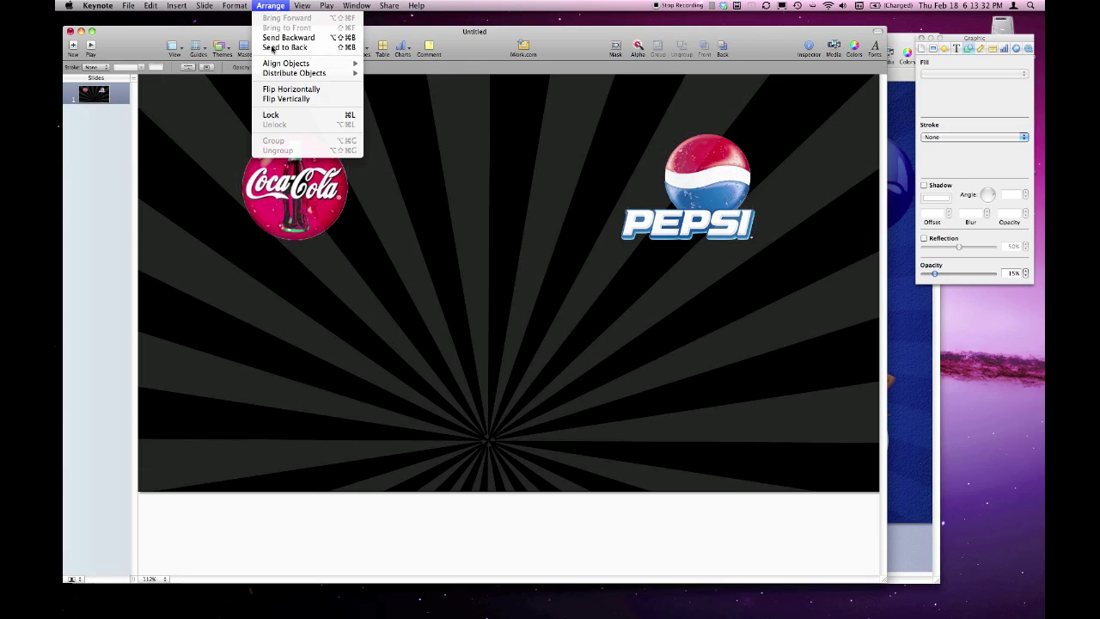
click(272, 48)
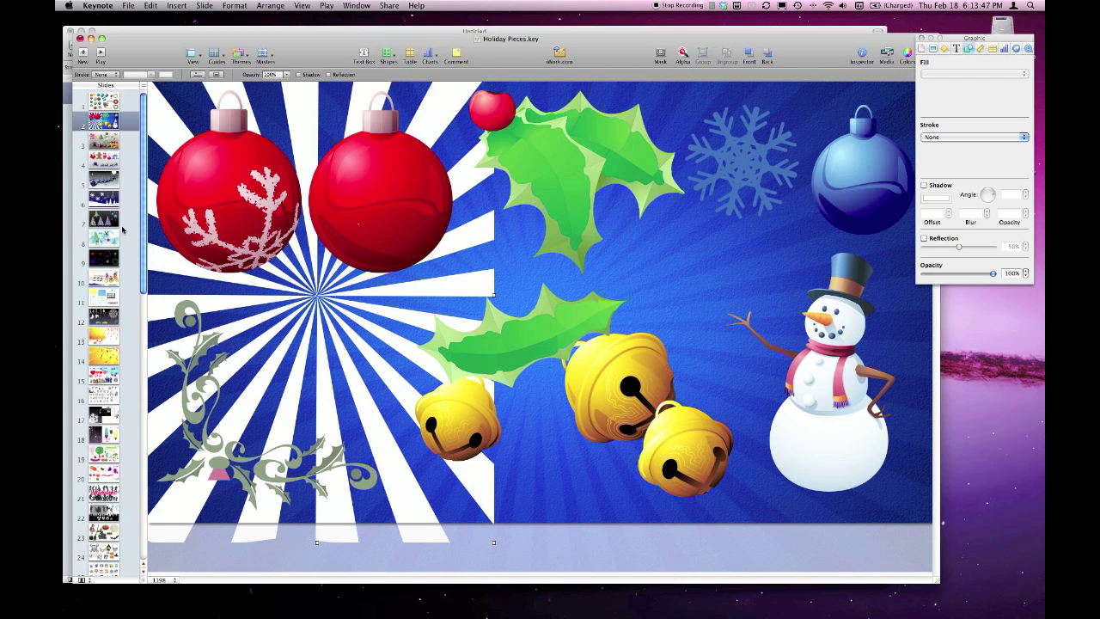
Examine the clip art on the last slides of Holiday Pieces.key
scroll(122, 234, down, 10)
scroll(121, 234, down, 5)
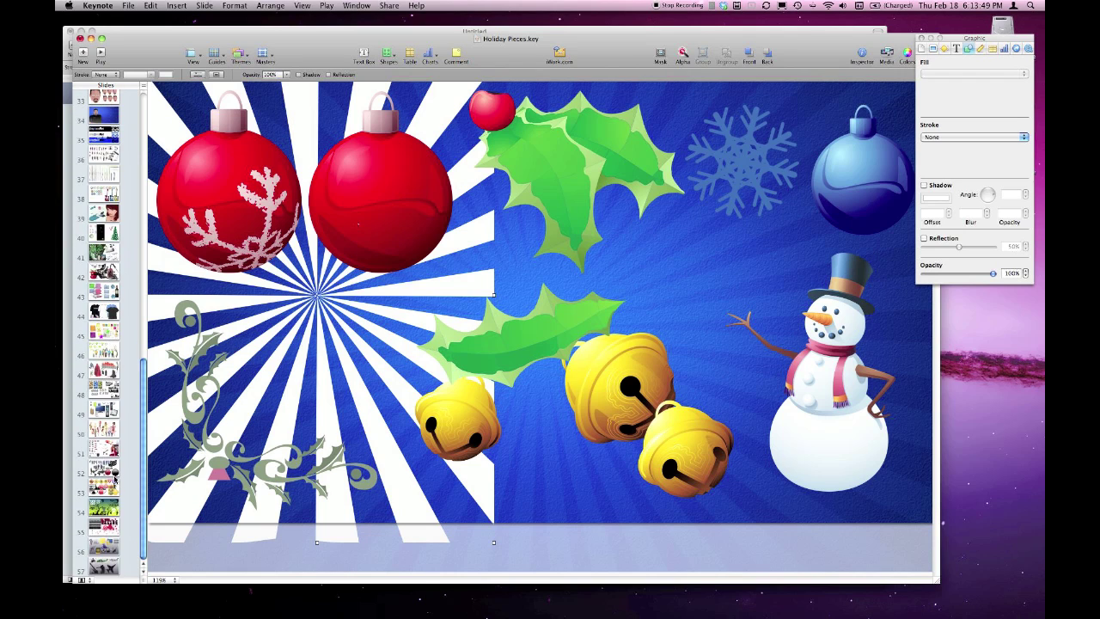
click(104, 567)
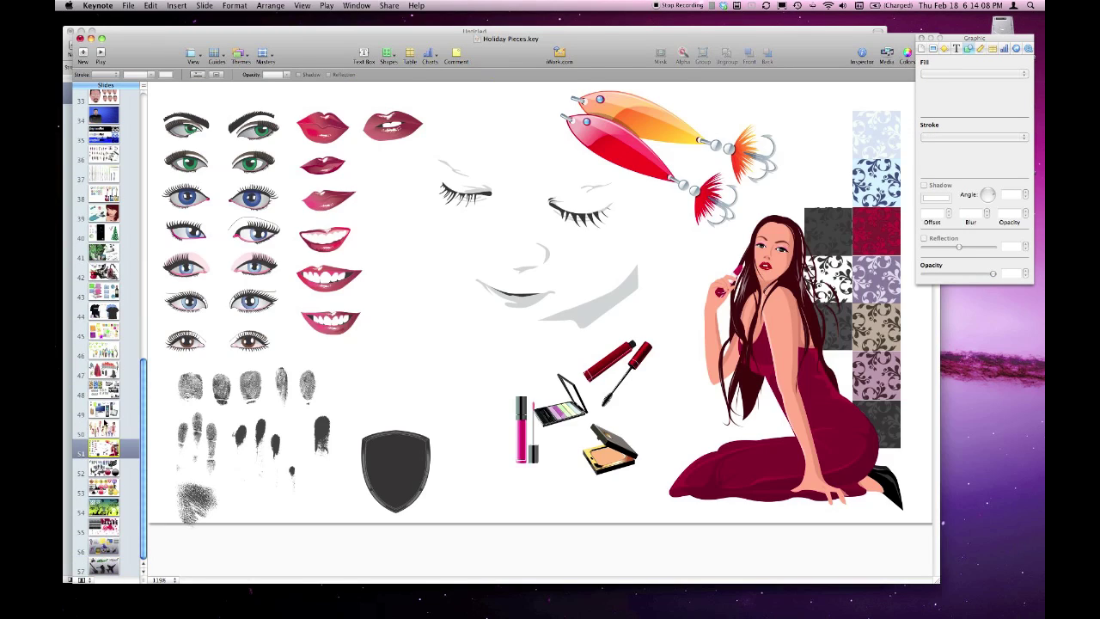
Copy the white-haired woman in the brown fur vest from slide 50 of Holiday Pieces.key into the Untitled presentation
key(Down)
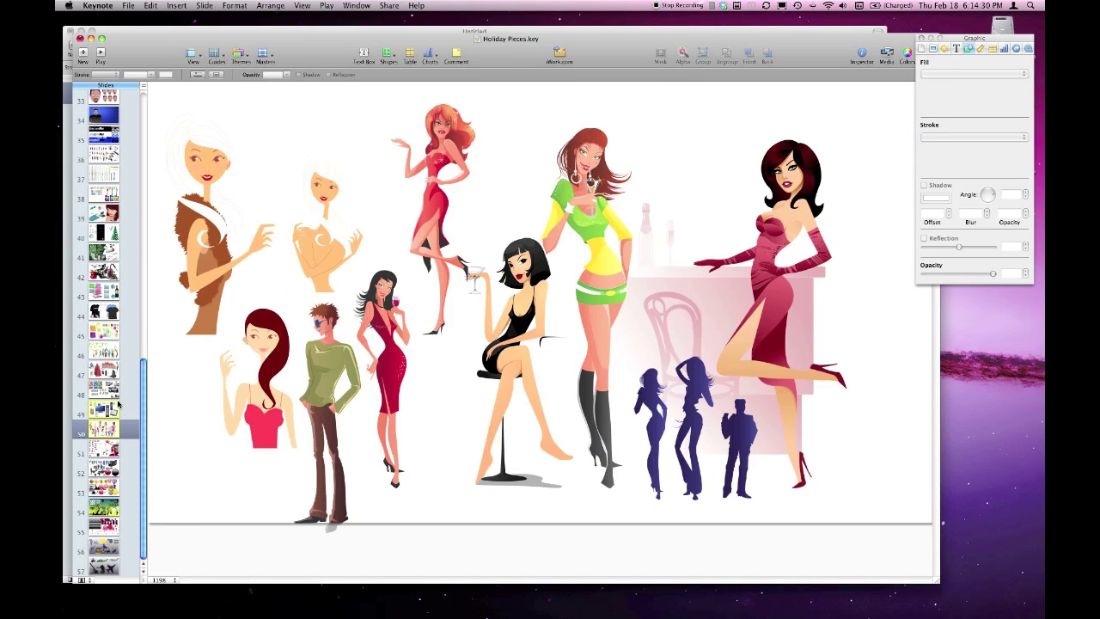
drag(222, 244, 202, 225)
key(cmd+Tab)
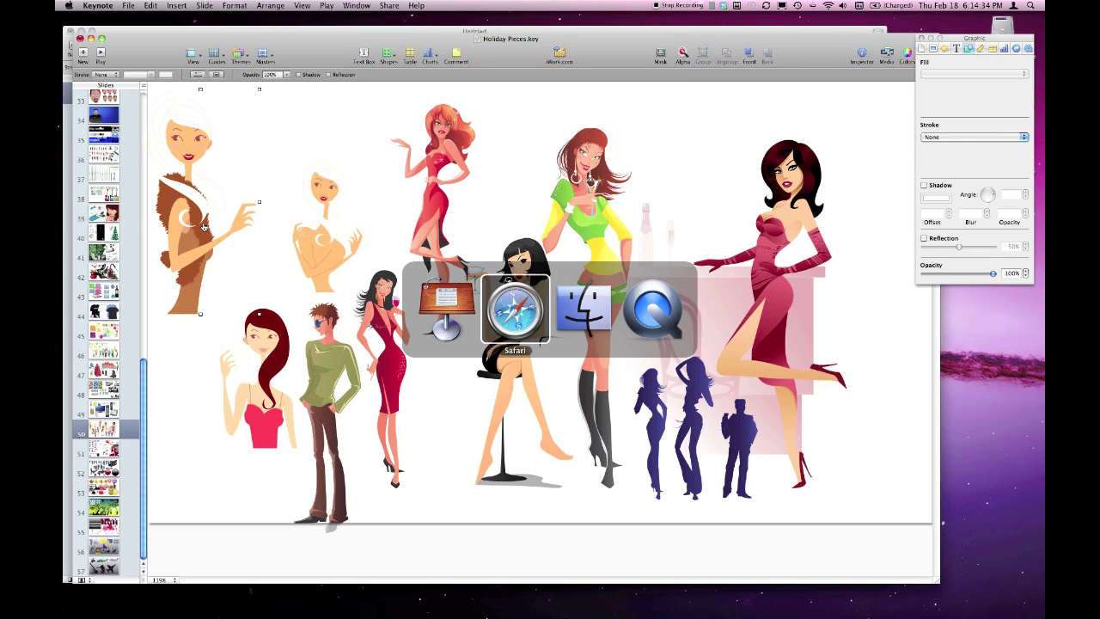
key(Tab)
key(Tab)
key(Tab)
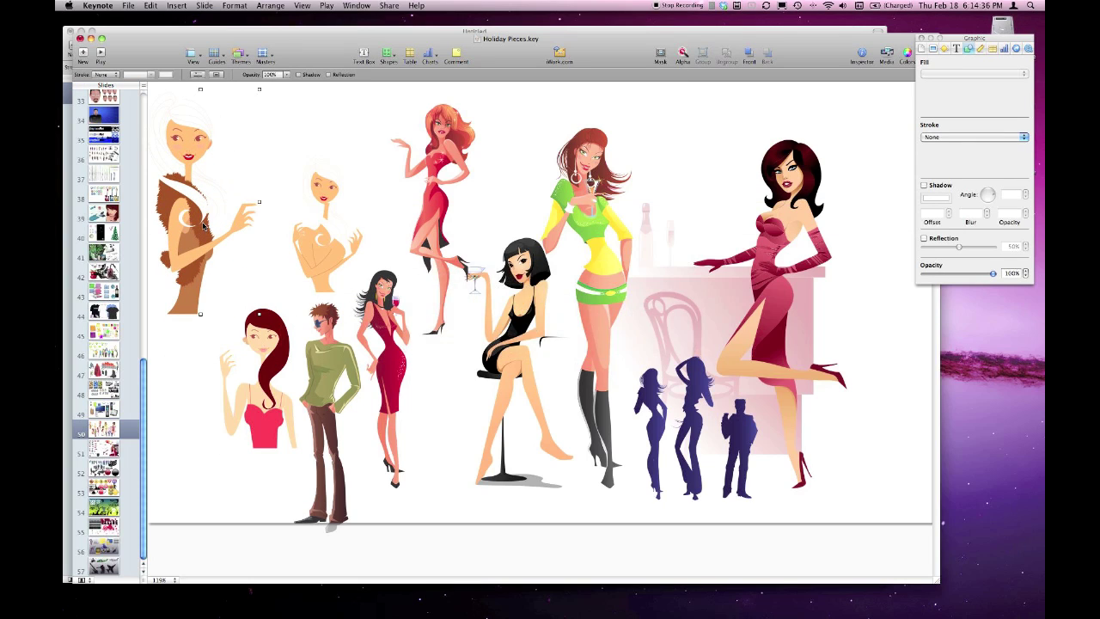
key(cmd+grave)
key(super+z)
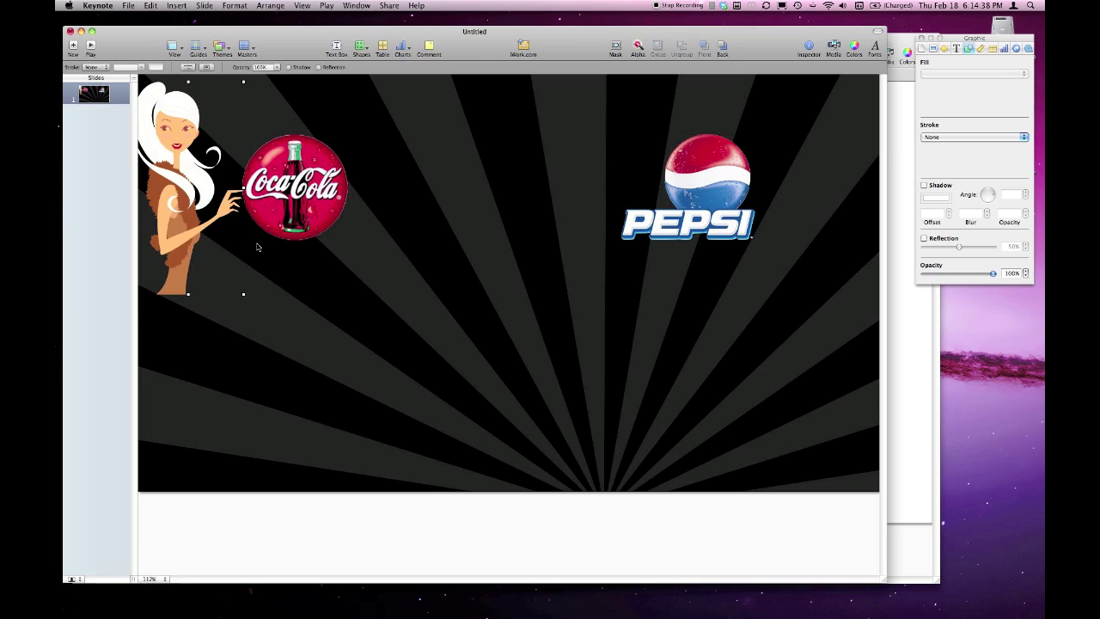
Enlarge the white-haired woman and place her in the slide's lower left, with her lower body extending past the bottom edge
drag(201, 210, 197, 221)
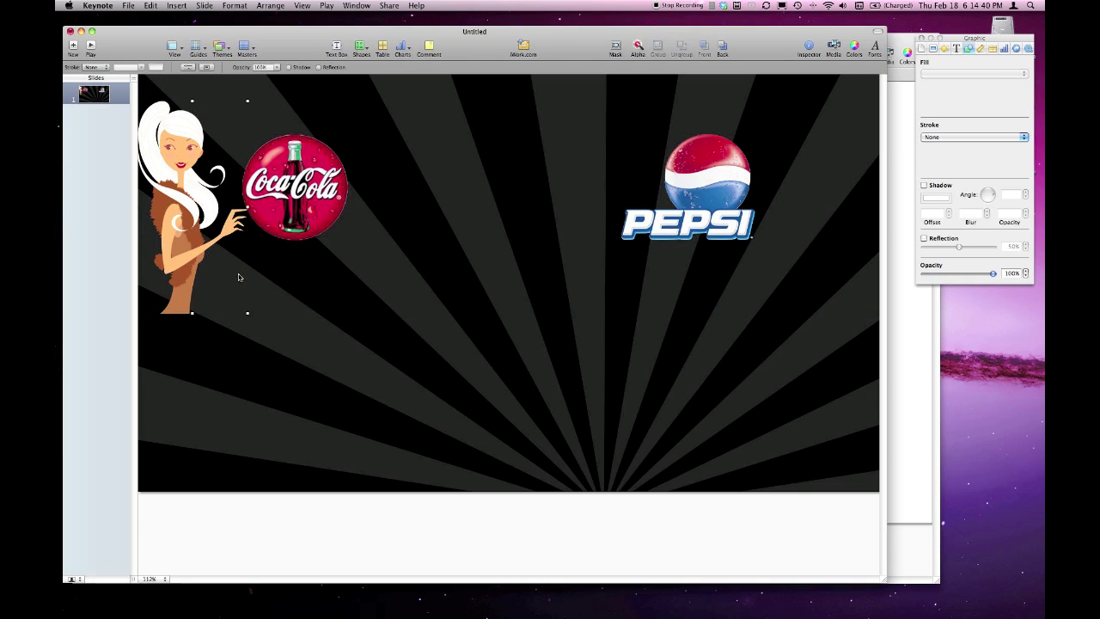
drag(243, 312, 336, 390)
drag(201, 275, 215, 392)
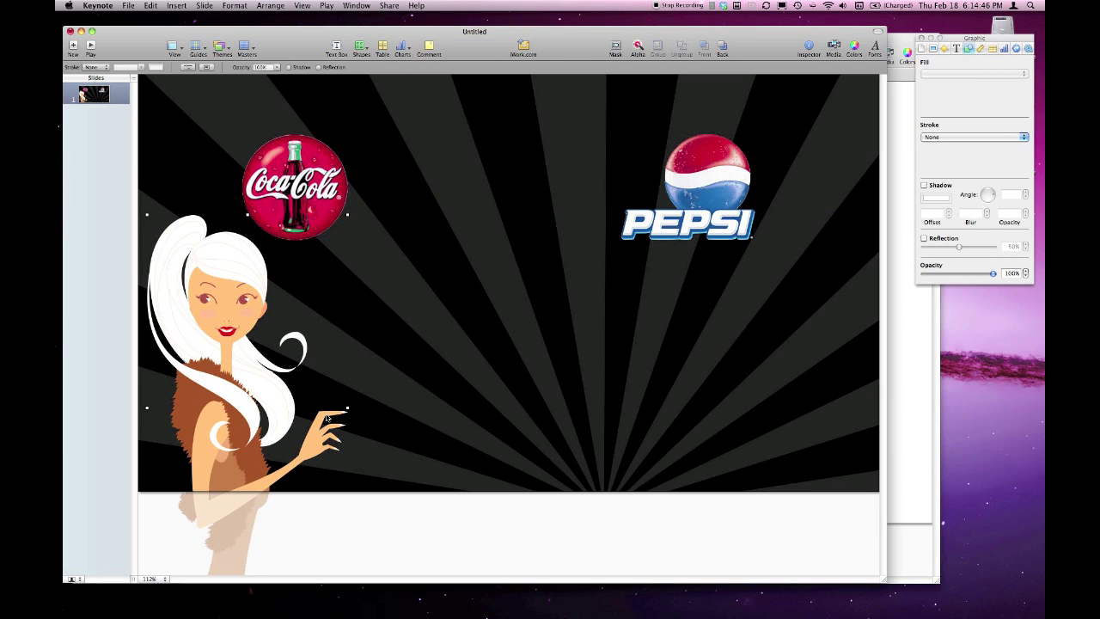
Switch to Safari, open the full-size Coke Will Turn Green can picture from the coke image results and add it to the slide
key(super+Tab)
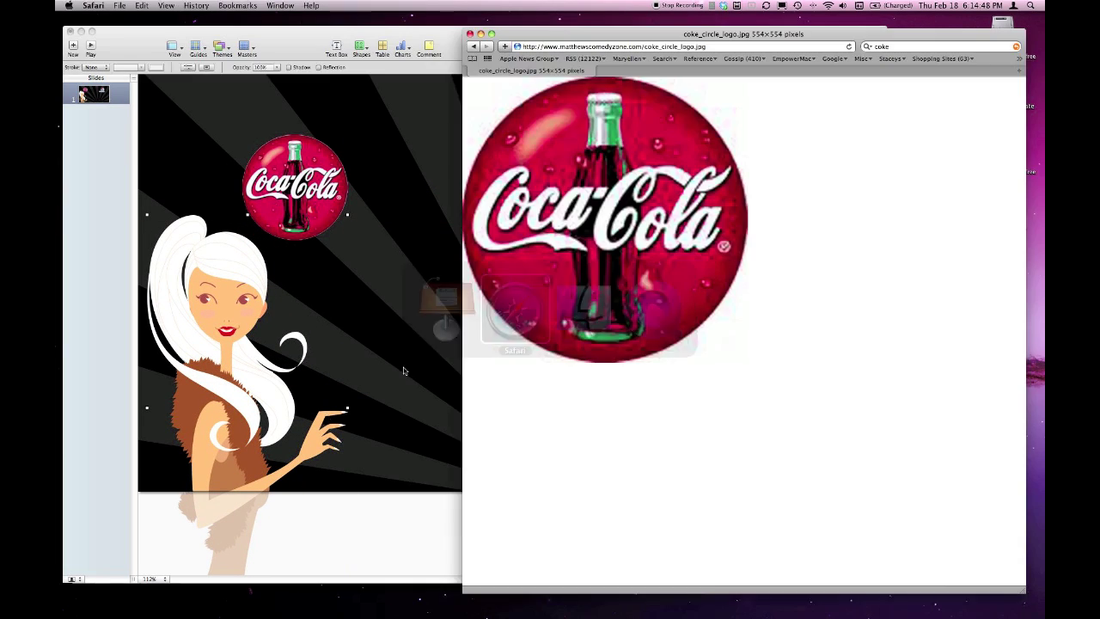
key(super+bracketleft)
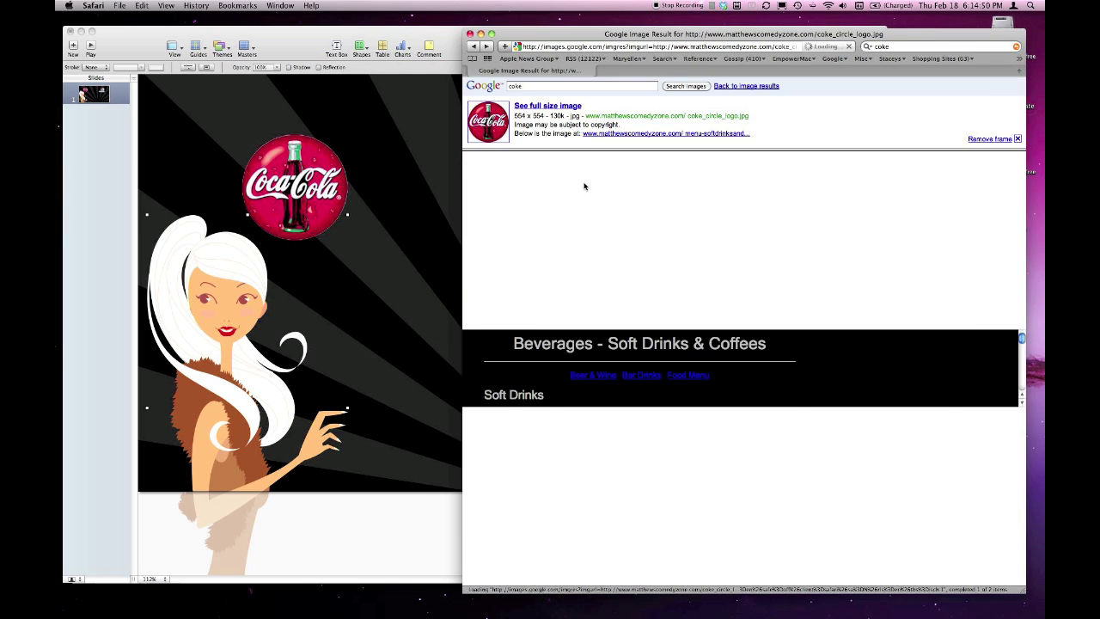
key(super+bracketleft)
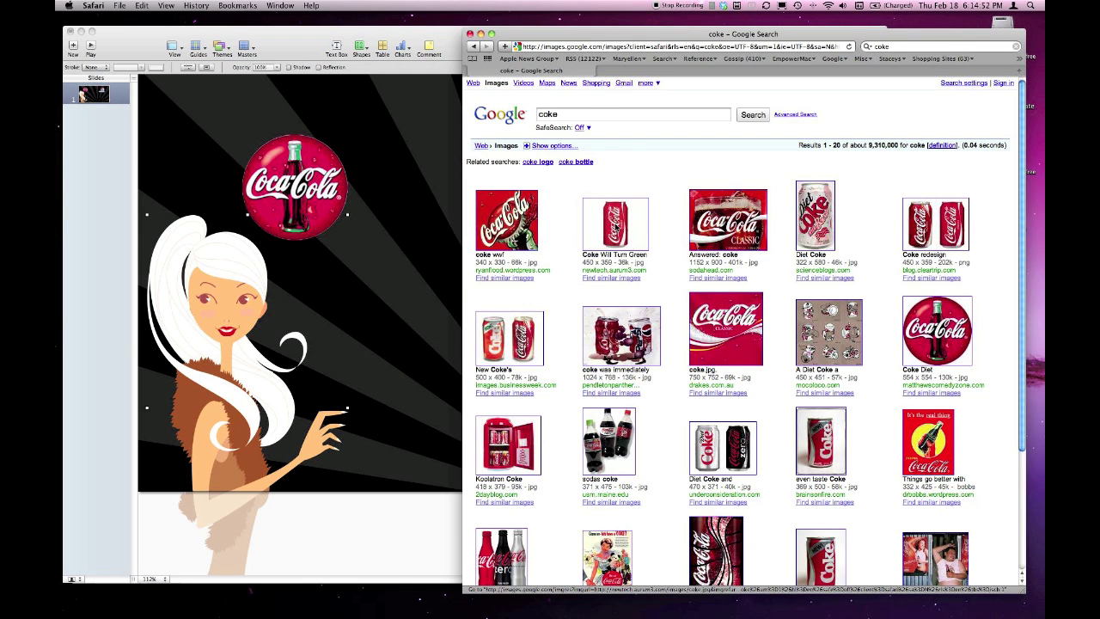
click(592, 206)
click(559, 106)
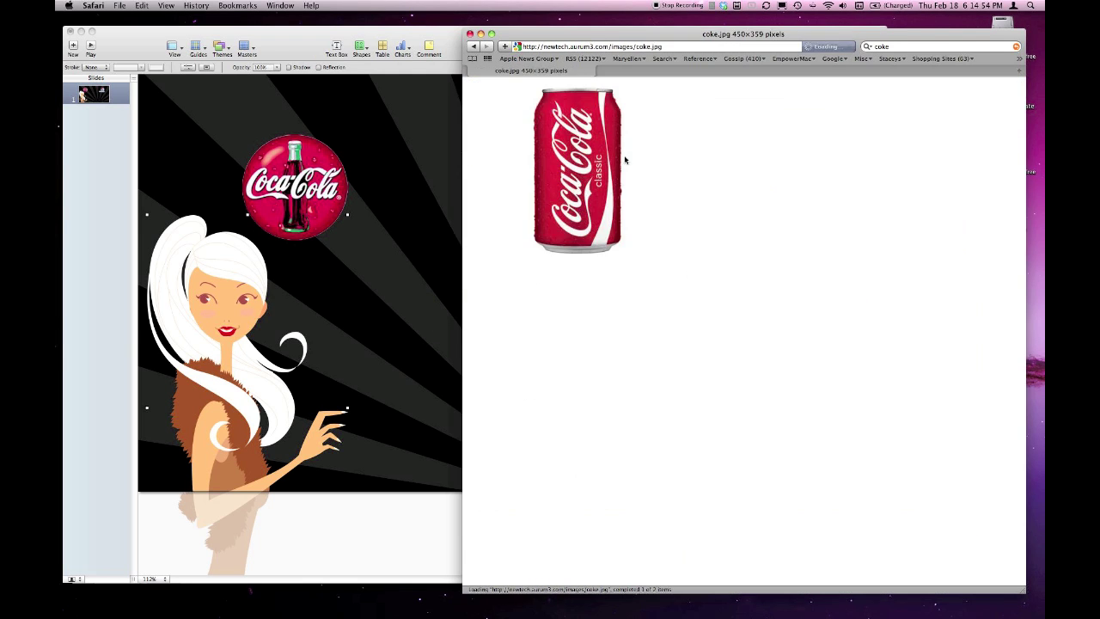
drag(592, 146, 399, 307)
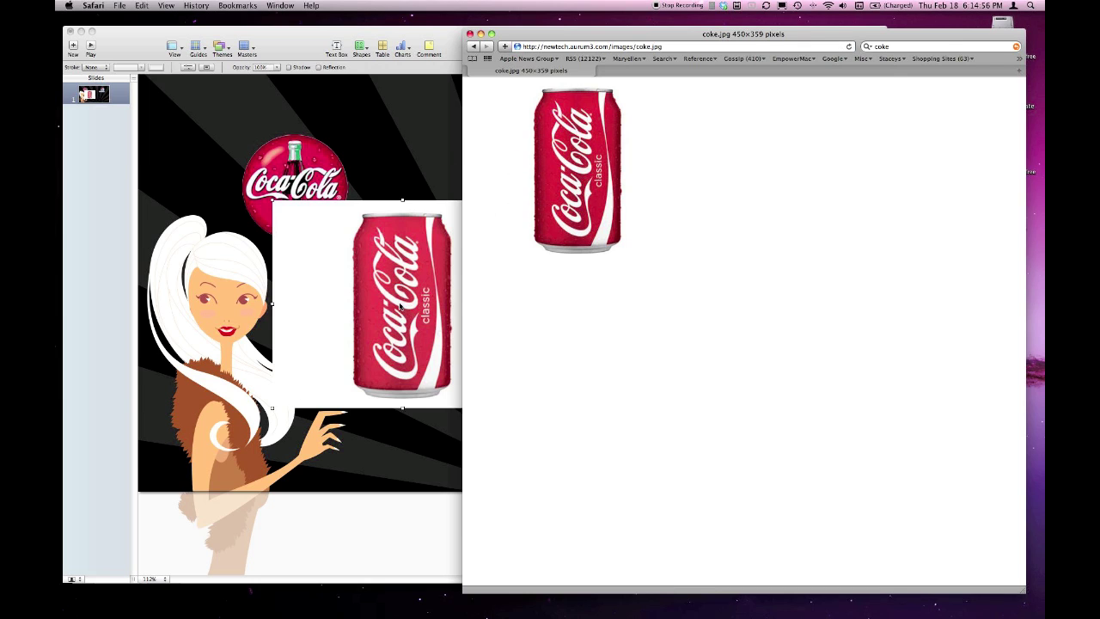
Remove the Coke can picture's white background with Instant Alpha, then shrink the can and place it at the woman's hand
click(400, 307)
click(235, 6)
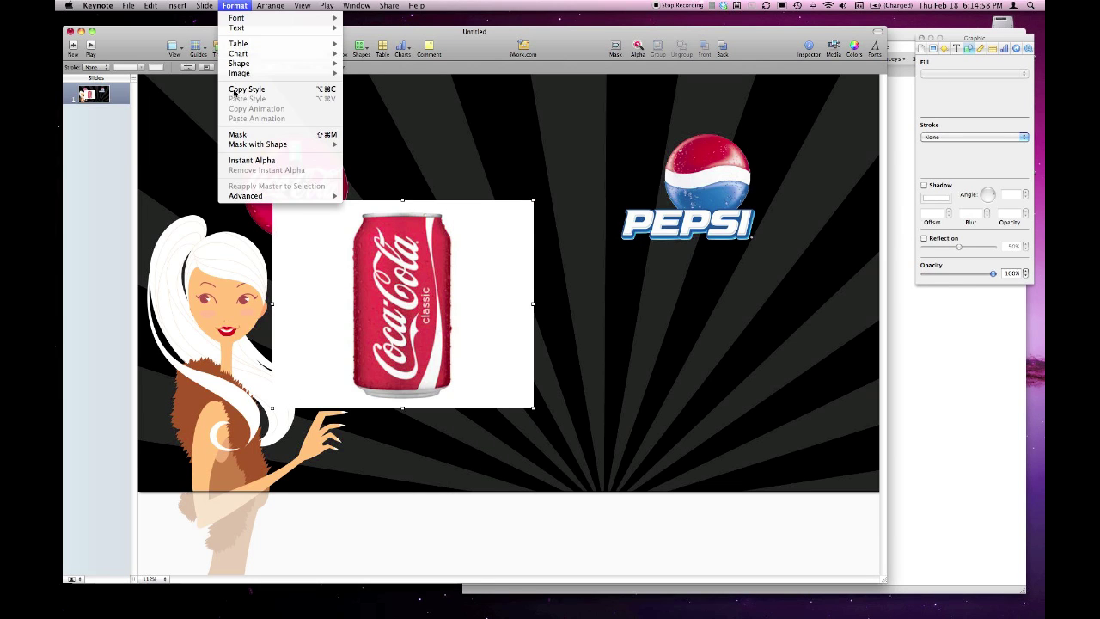
click(242, 160)
drag(471, 198, 526, 204)
key(Return)
drag(436, 220, 328, 421)
Bring the woman to the front so her fingers overlap the Coke can
shift+click(269, 402)
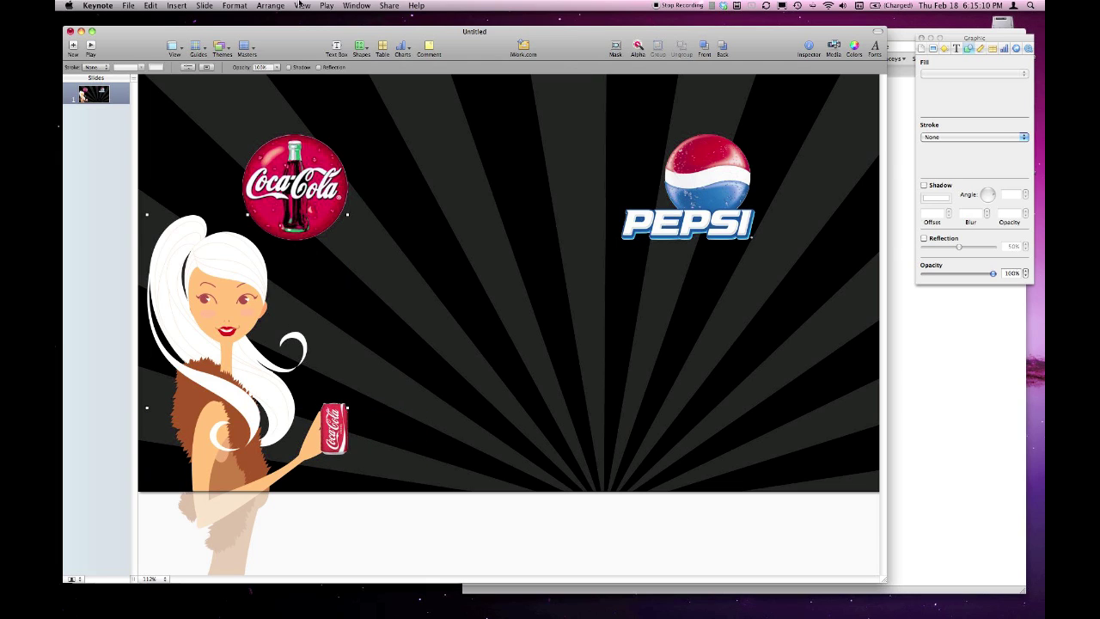
click(257, 5)
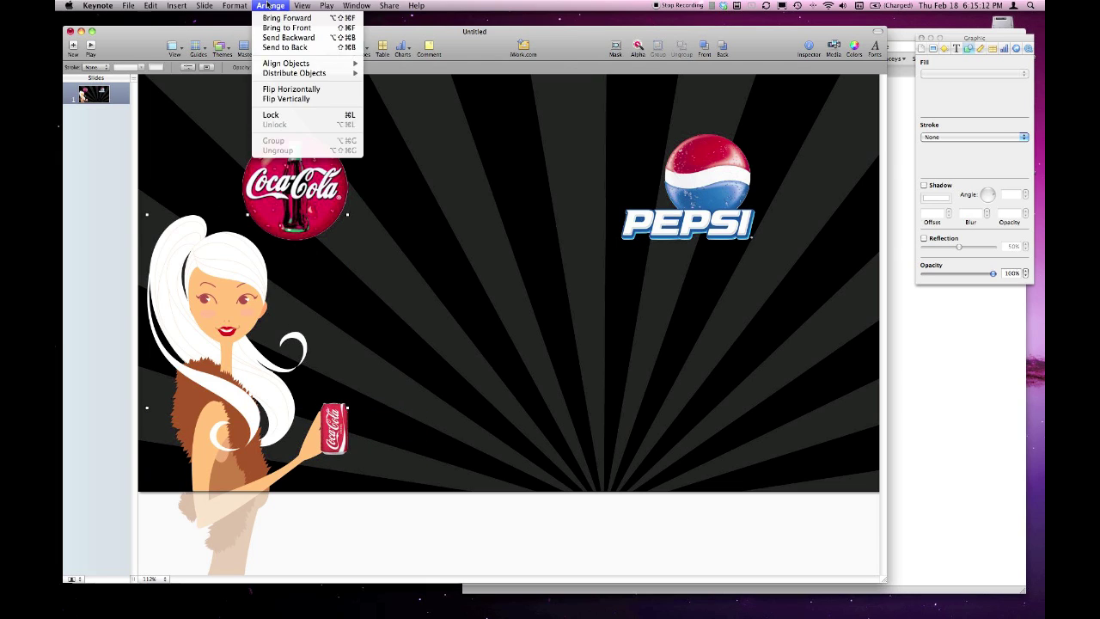
click(284, 25)
click(550, 385)
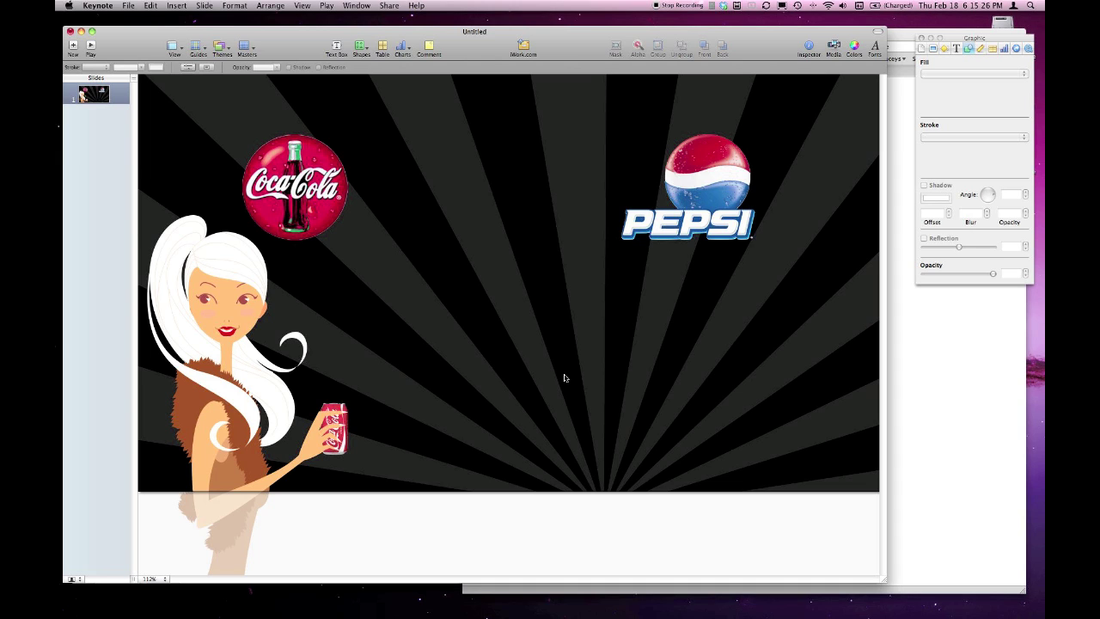
Switch to Finder, open Macintosh HD beside the slide and go to the Art folder
double_click(999, 27)
drag(383, 53, 843, 216)
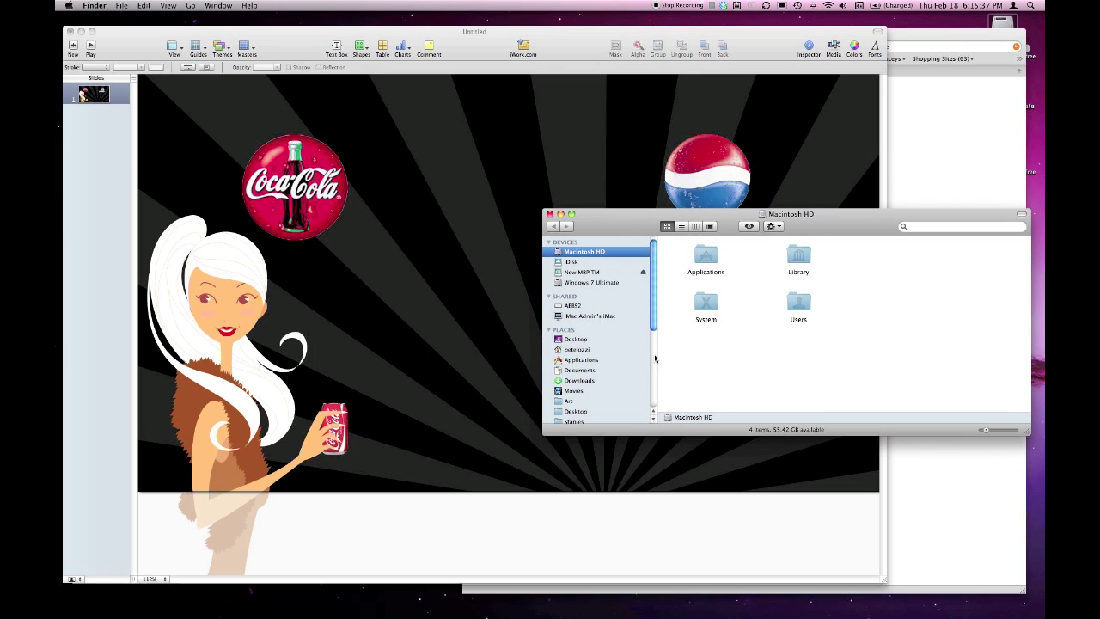
scroll(607, 359, down, 3)
click(579, 339)
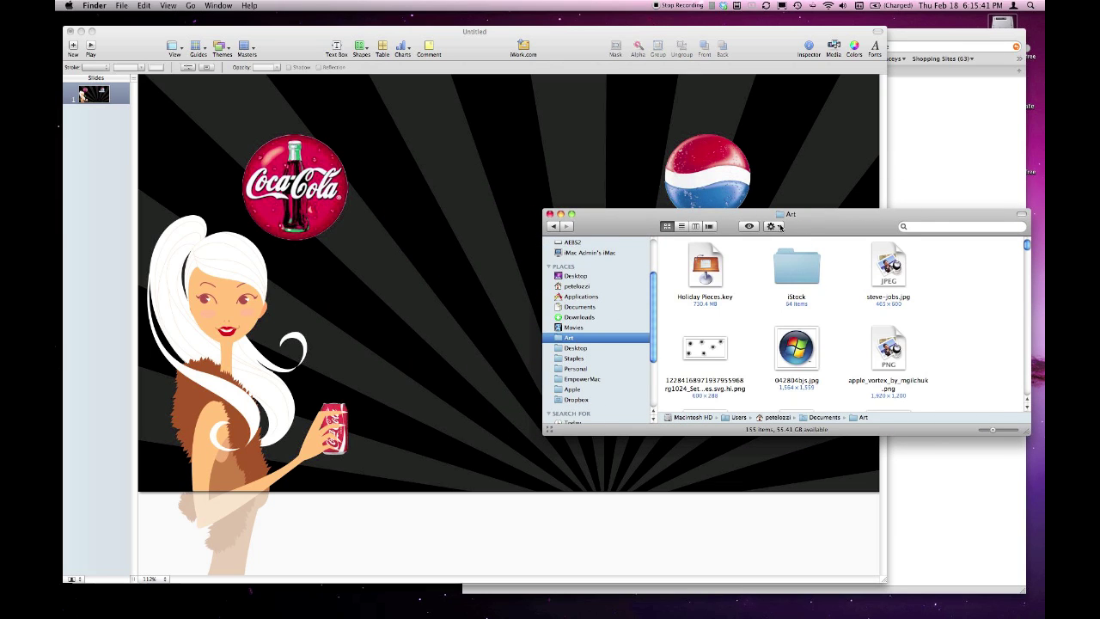
Add Apple_iPhone_3G_540x276.png from the Art folder to the slide's lower middle and close the folder window
drag(832, 220, 820, 207)
scroll(913, 316, down, 6)
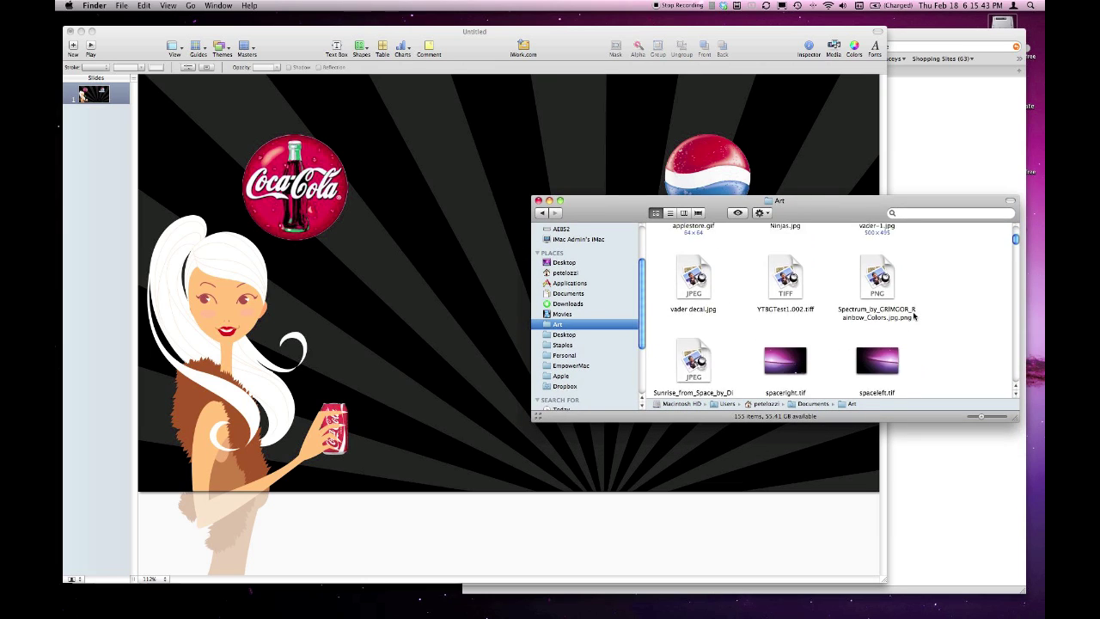
scroll(914, 316, down, 5)
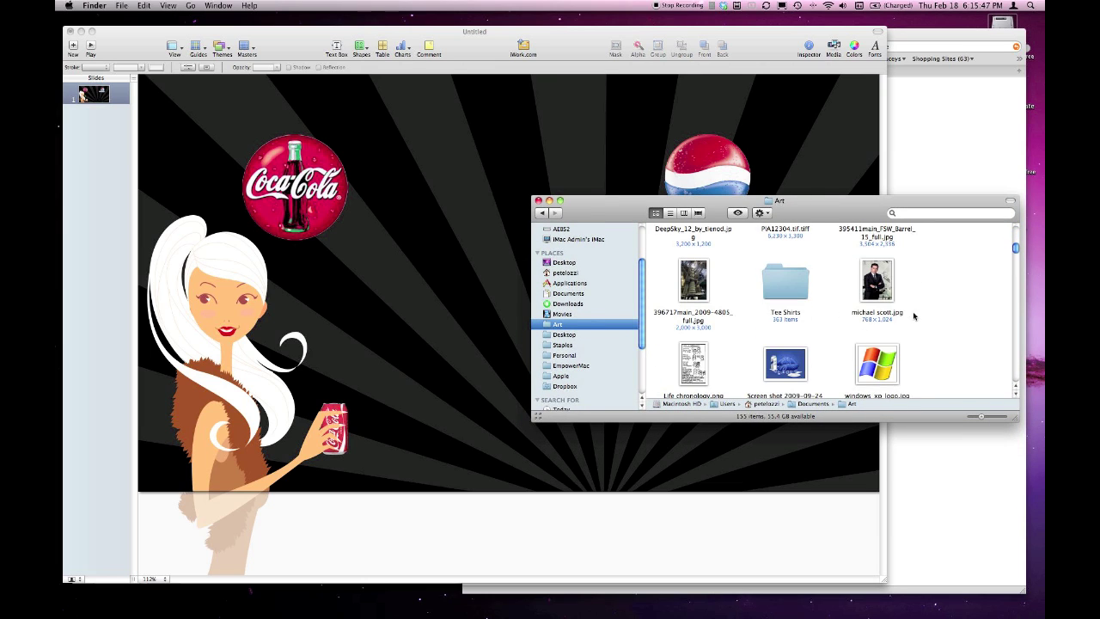
scroll(914, 316, down, 3)
scroll(910, 312, up, 2)
drag(877, 318, 450, 376)
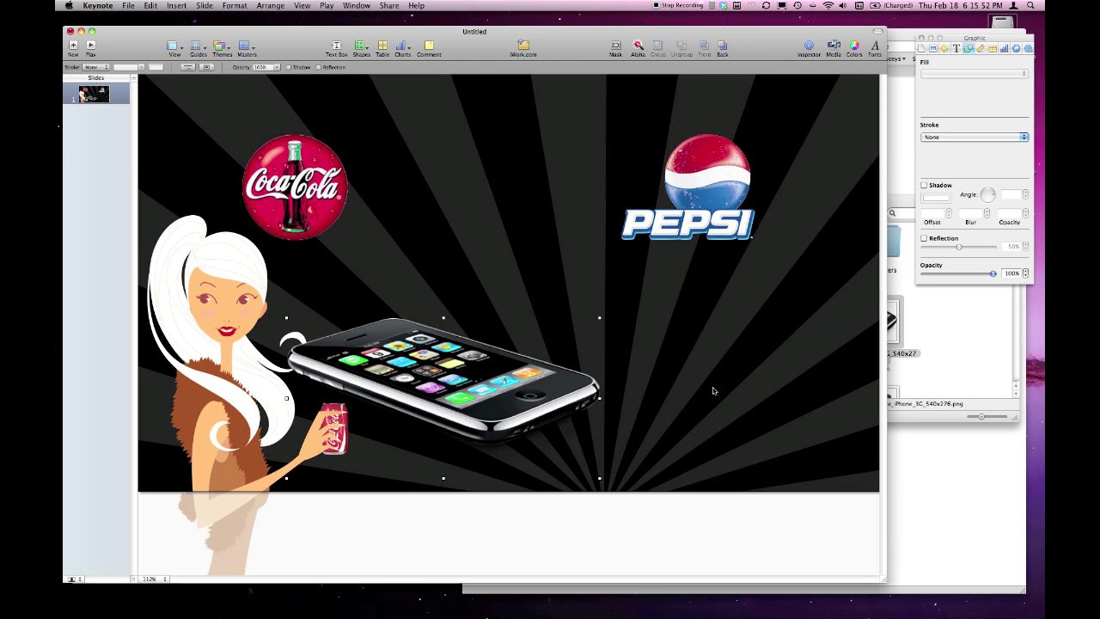
click(922, 328)
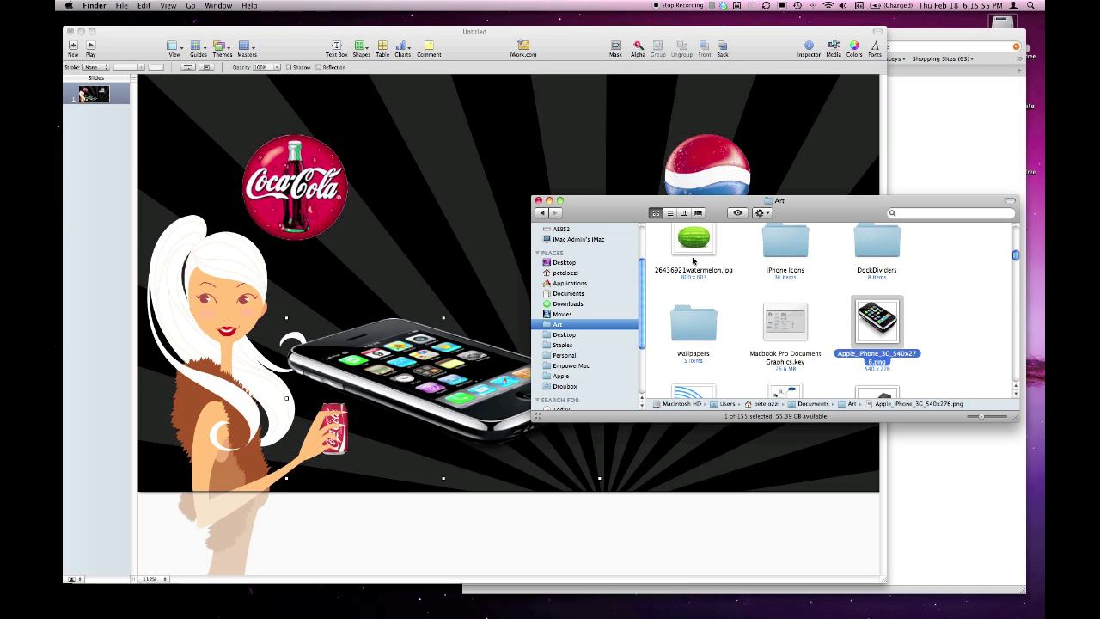
click(538, 201)
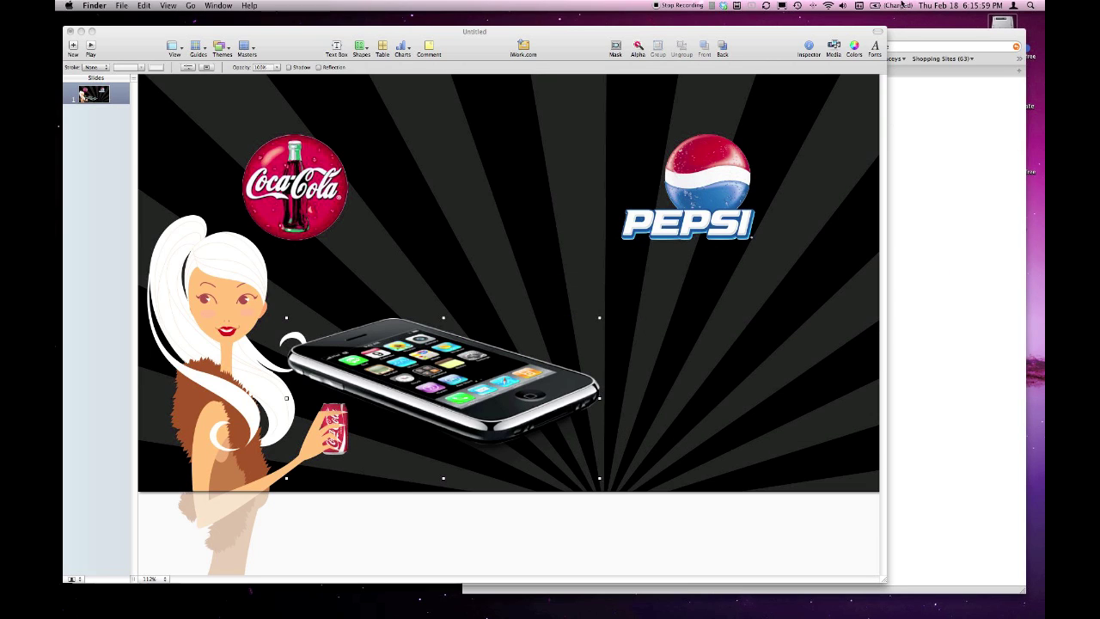
Open the media browser's photos and add the Art folder from Documents as a picture source
click(834, 48)
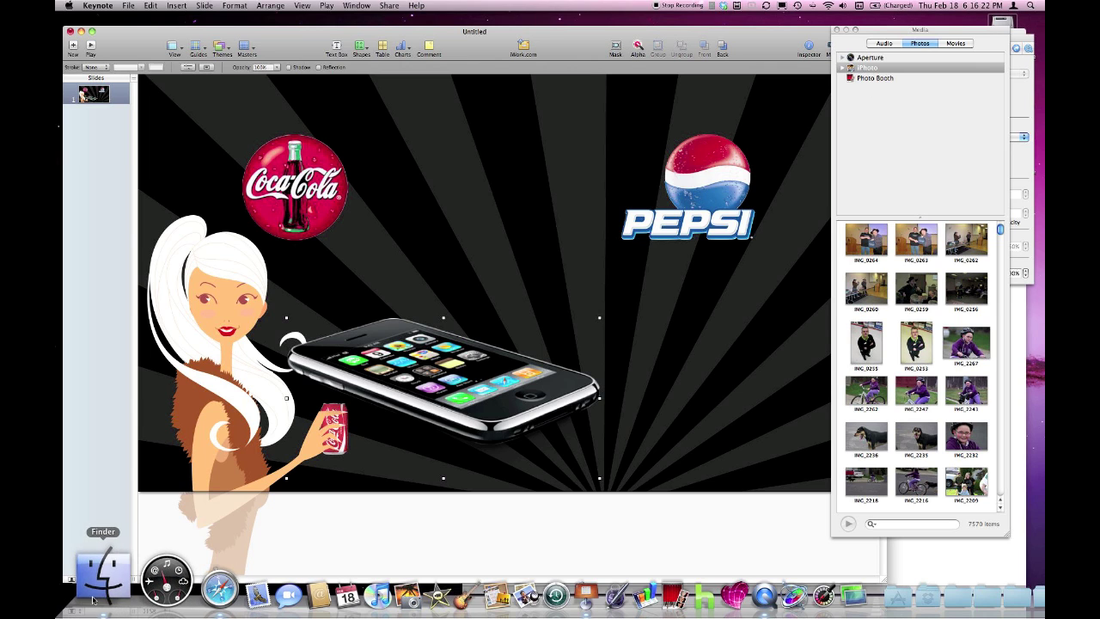
click(99, 593)
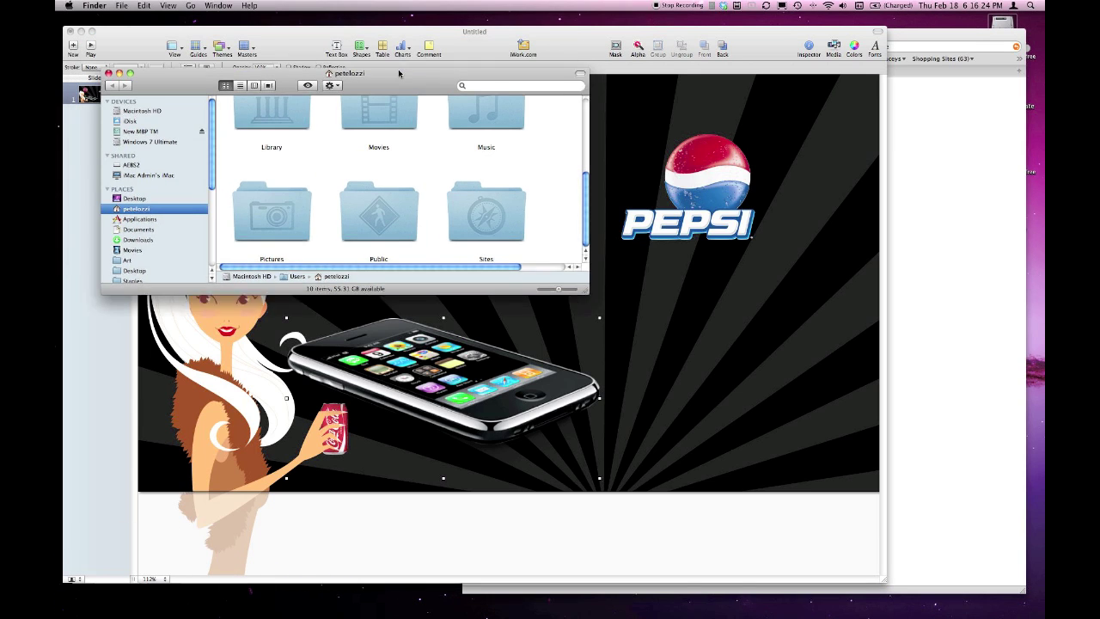
drag(639, 318, 703, 428)
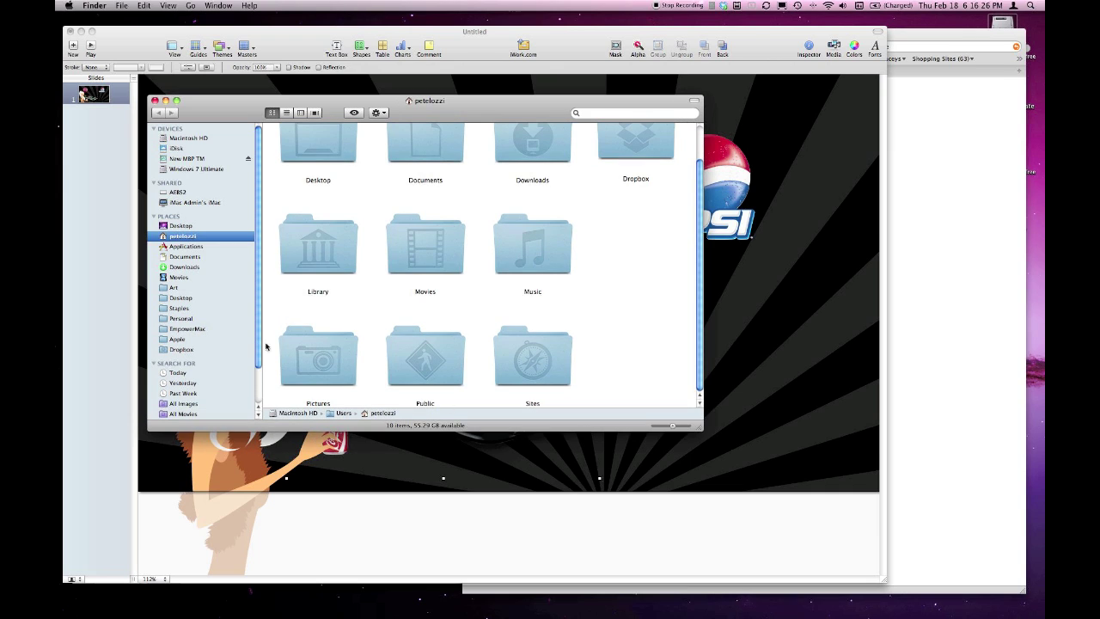
click(185, 256)
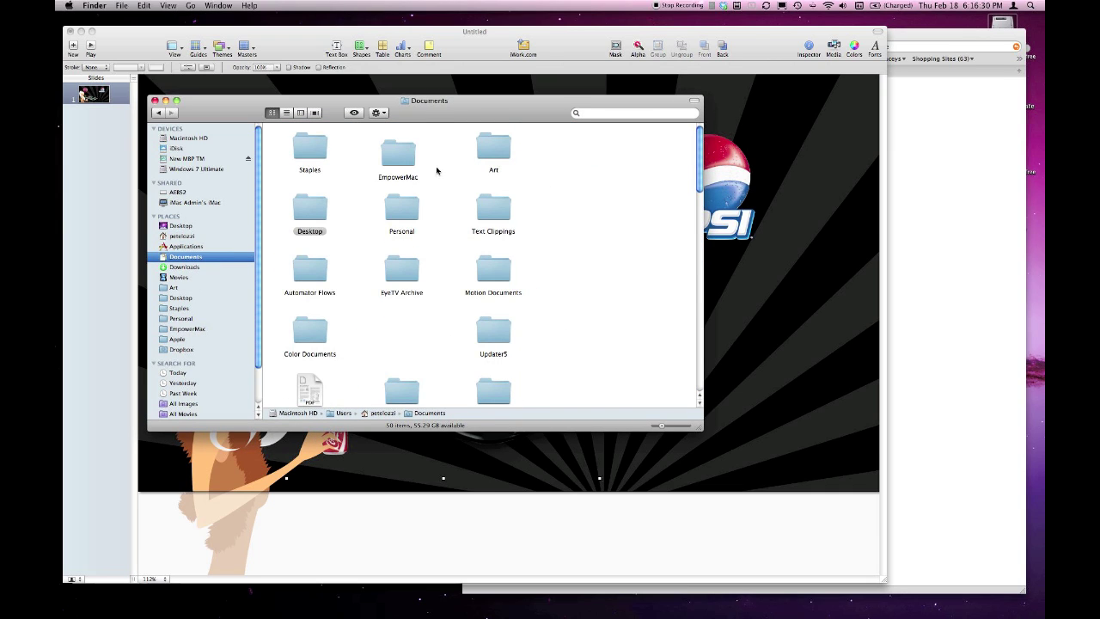
click(488, 152)
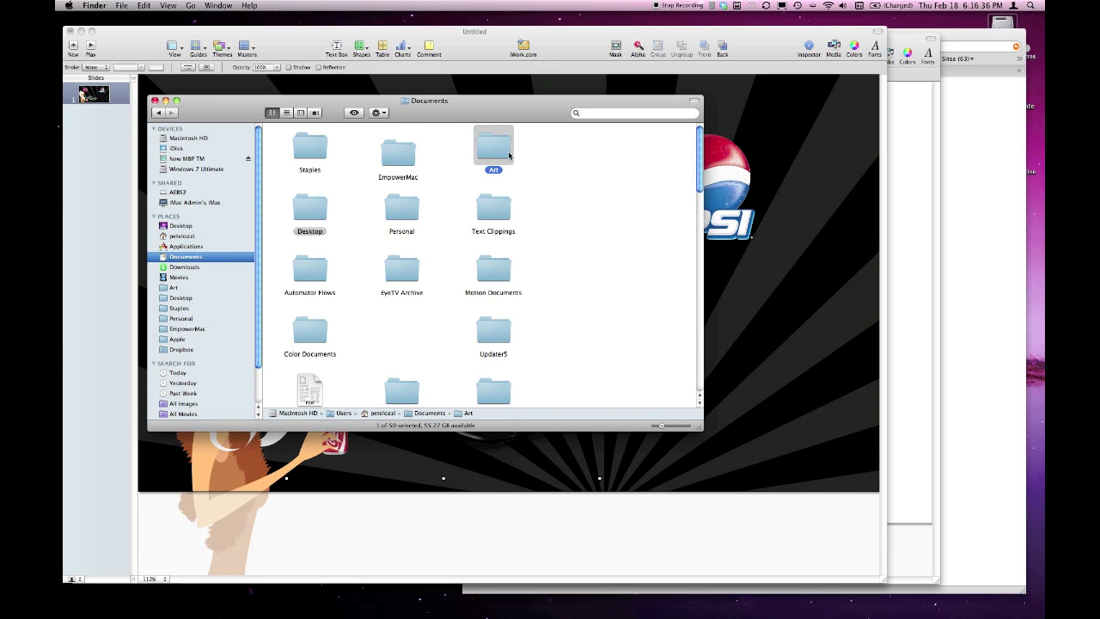
drag(496, 154, 889, 166)
key(super+Tab)
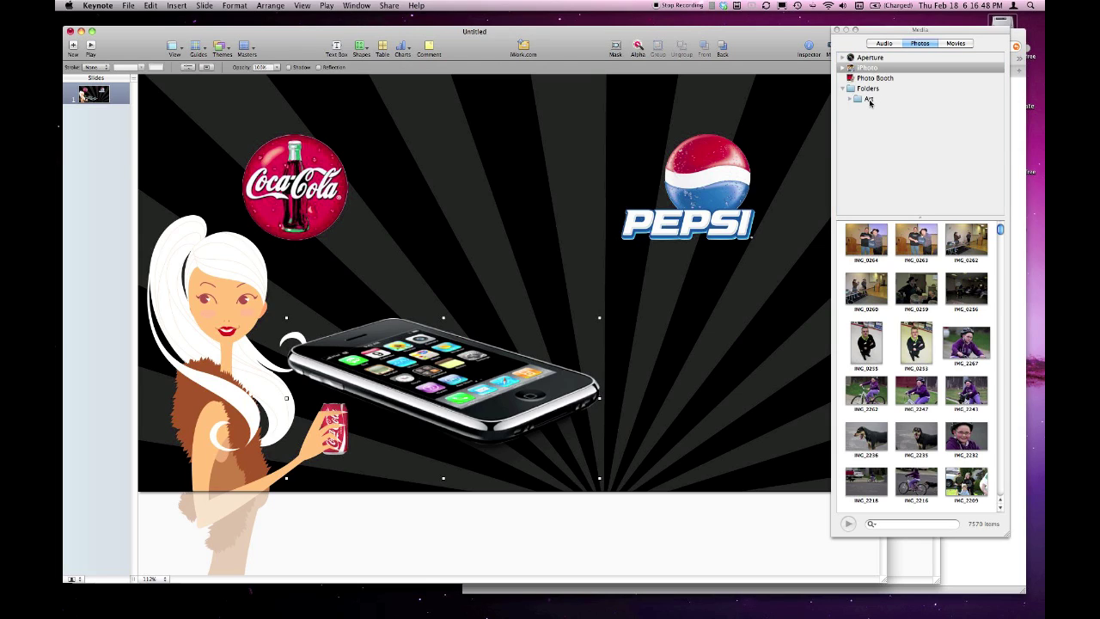
Add the grapefruit picture 014.png from the media browser's Art folder to the slide, shrink it and place it below the Pepsi logo
click(869, 99)
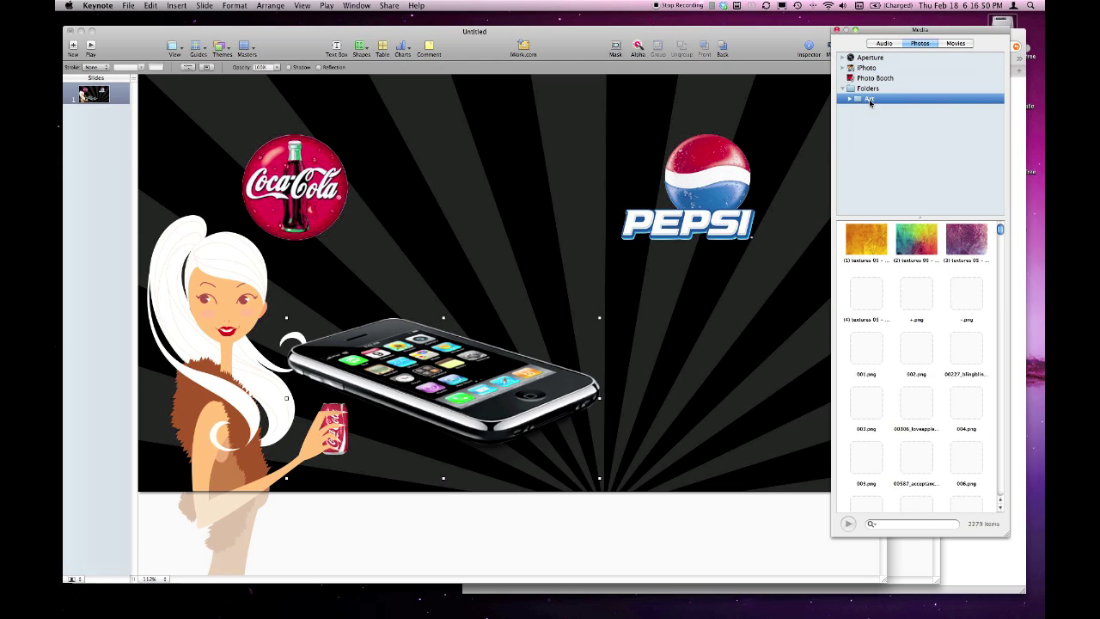
scroll(901, 367, down, 5)
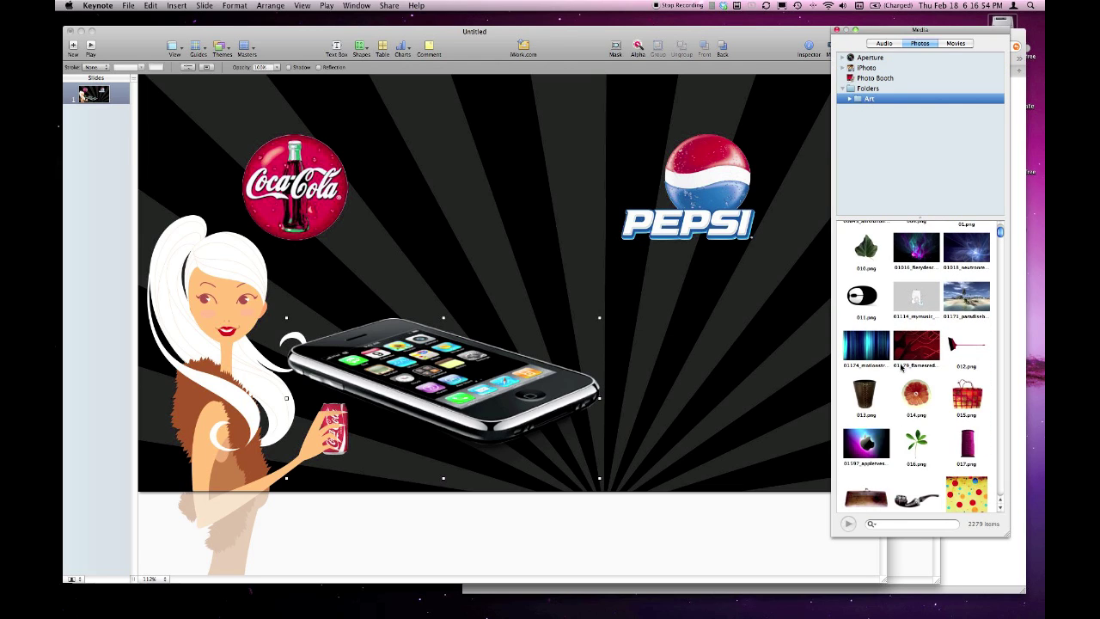
scroll(901, 367, down, 4)
scroll(901, 367, up, 4)
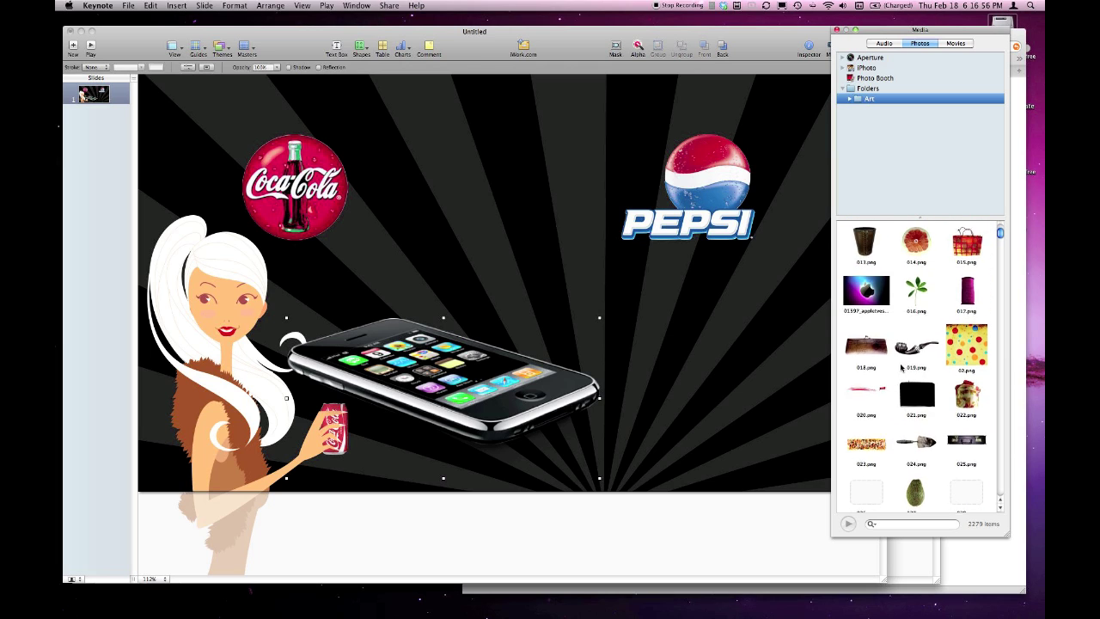
scroll(902, 368, up, 1)
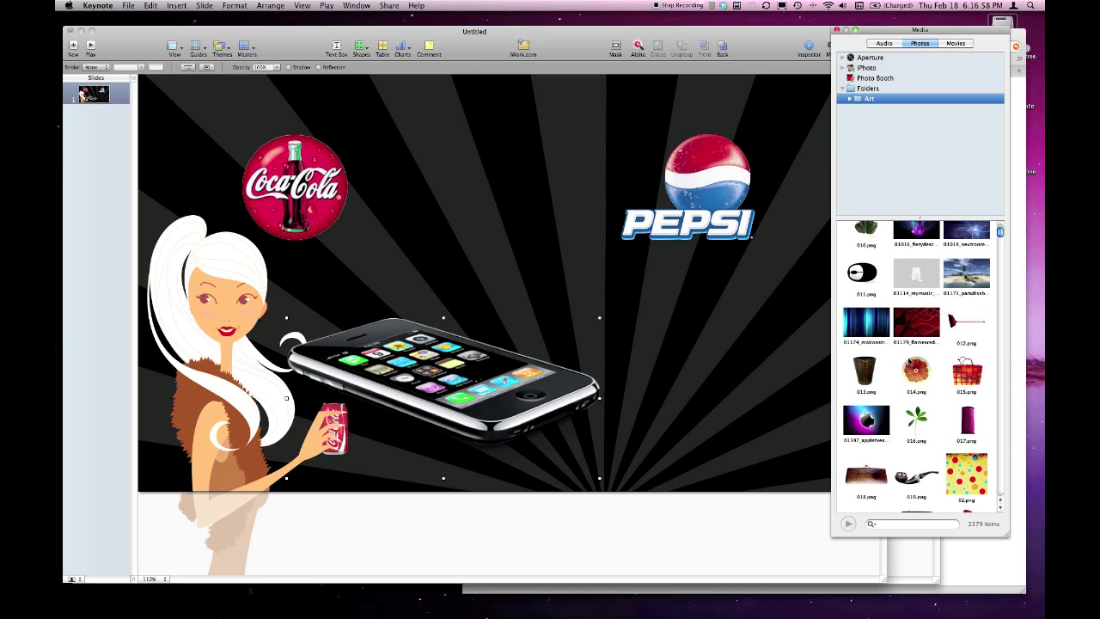
drag(916, 368, 655, 299)
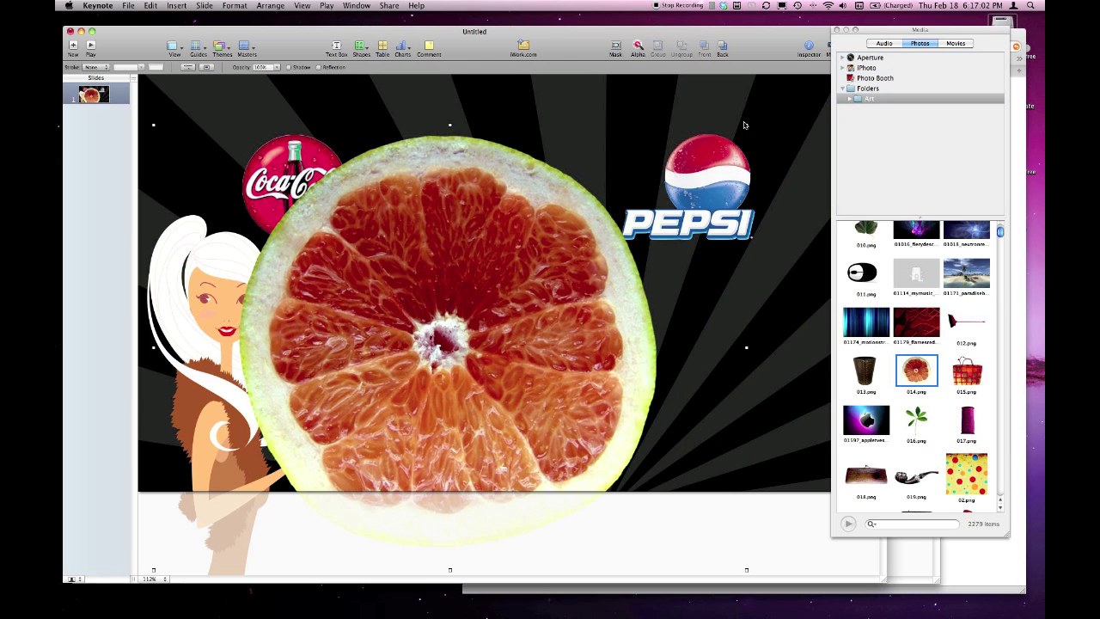
drag(747, 125, 476, 328)
drag(340, 381, 776, 307)
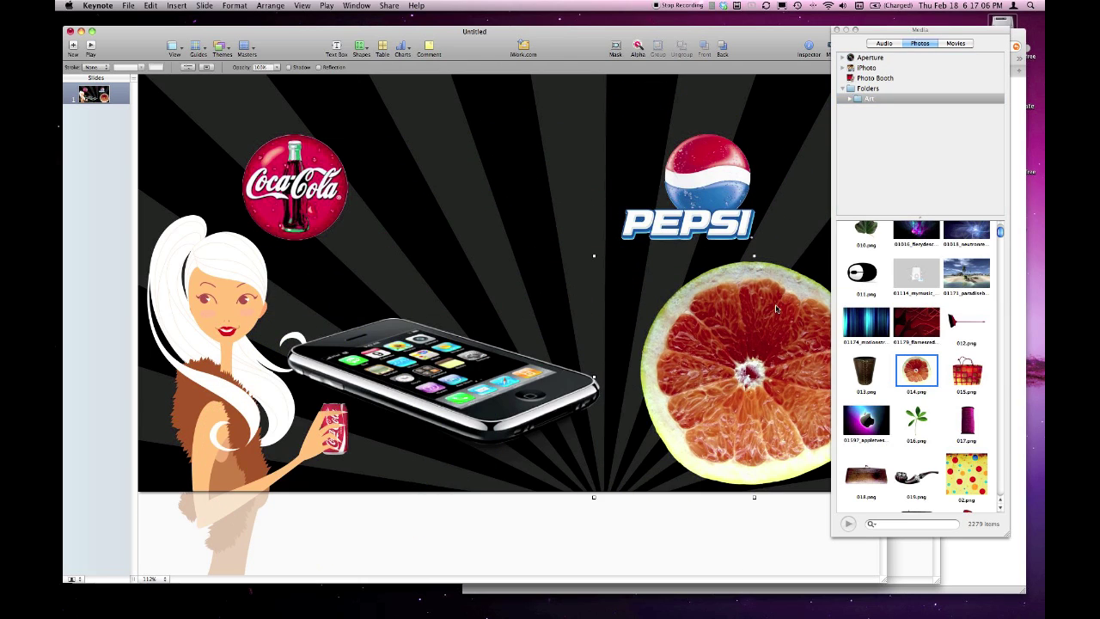